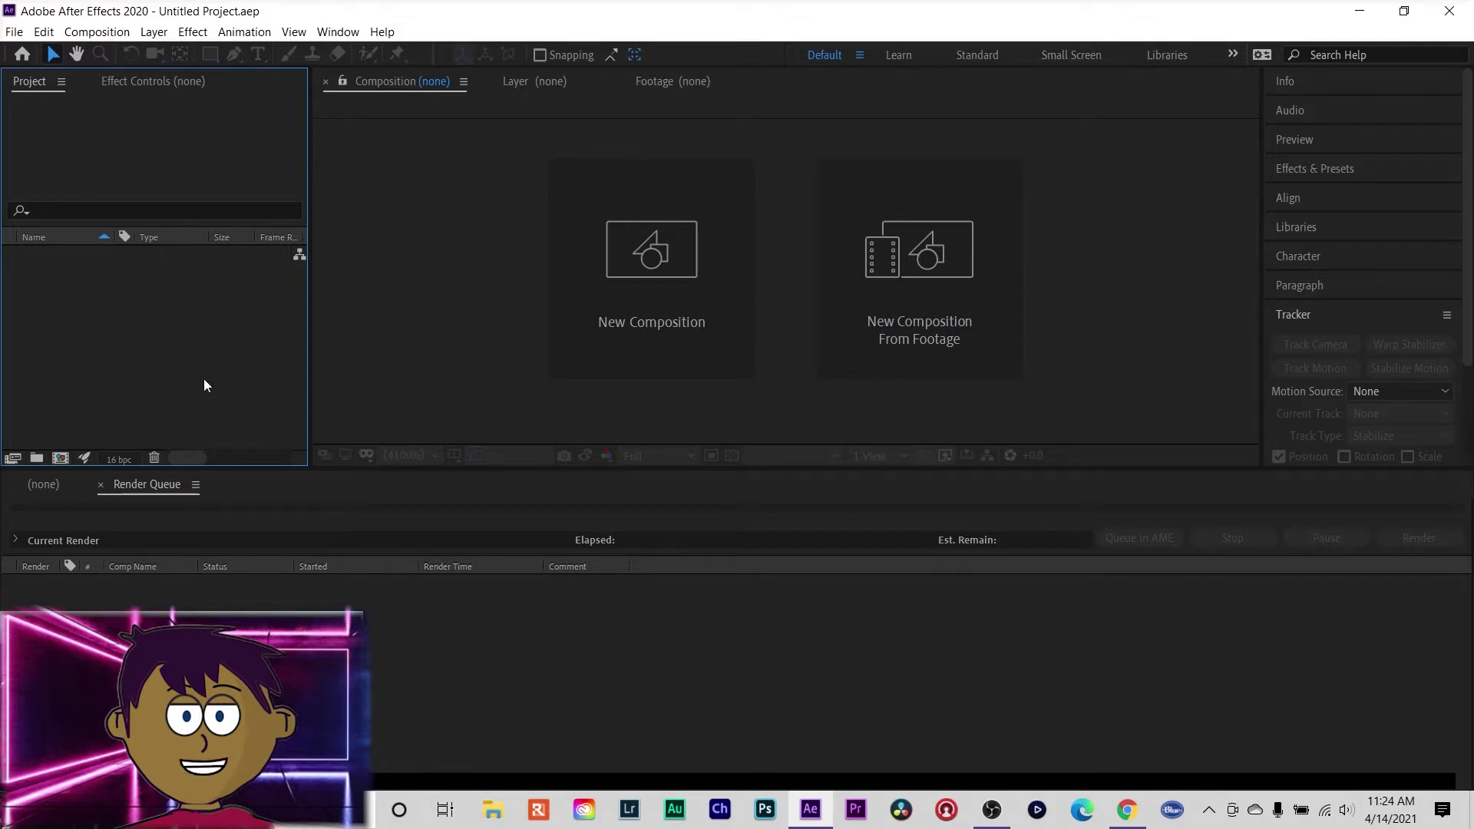
Review the project colour depth settings, then browse to Extreme SSD (E:) > Meet the Boss > first clip folder.
left_click(120, 459)
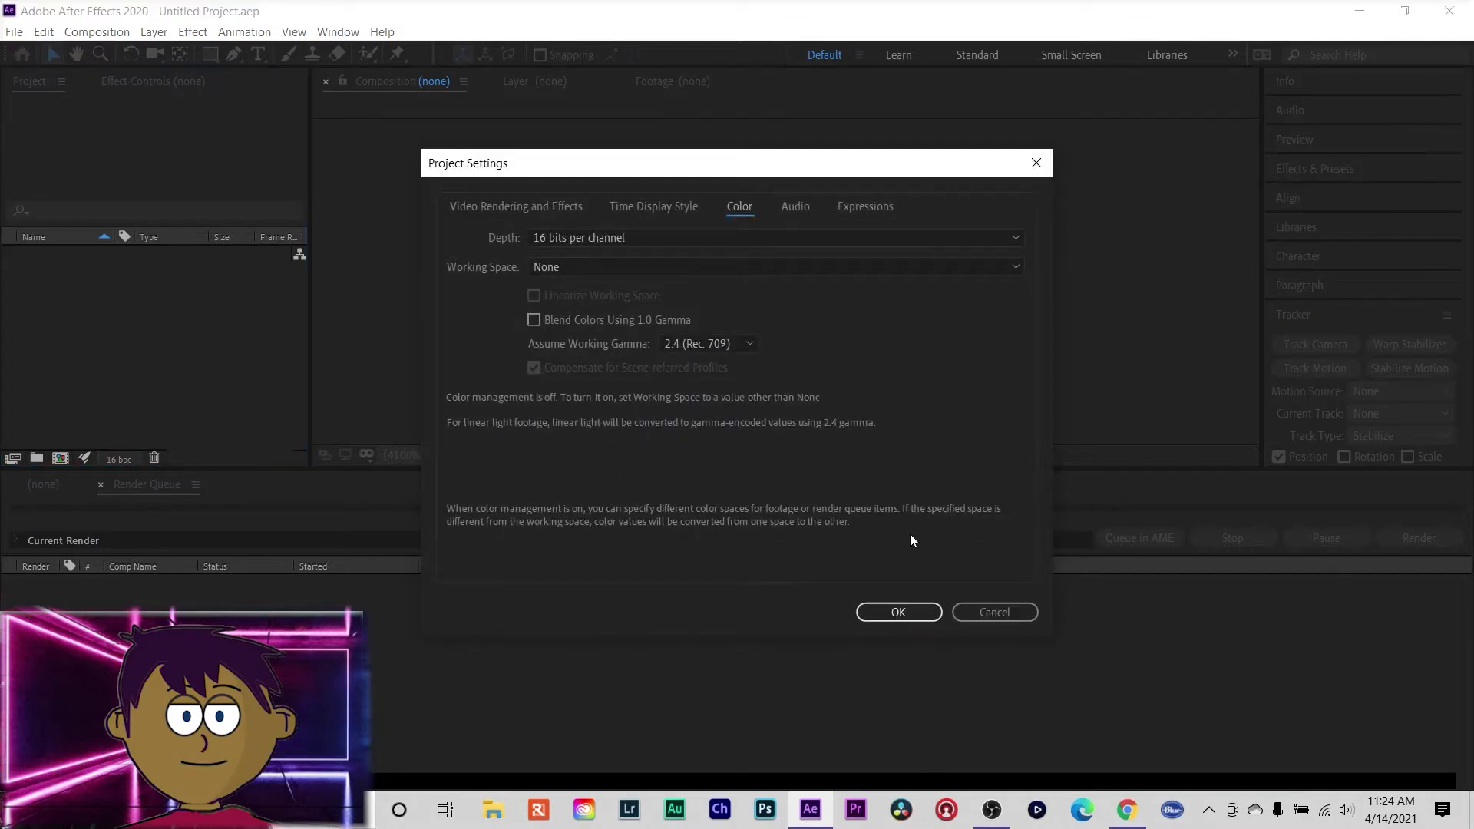
left_click(974, 614)
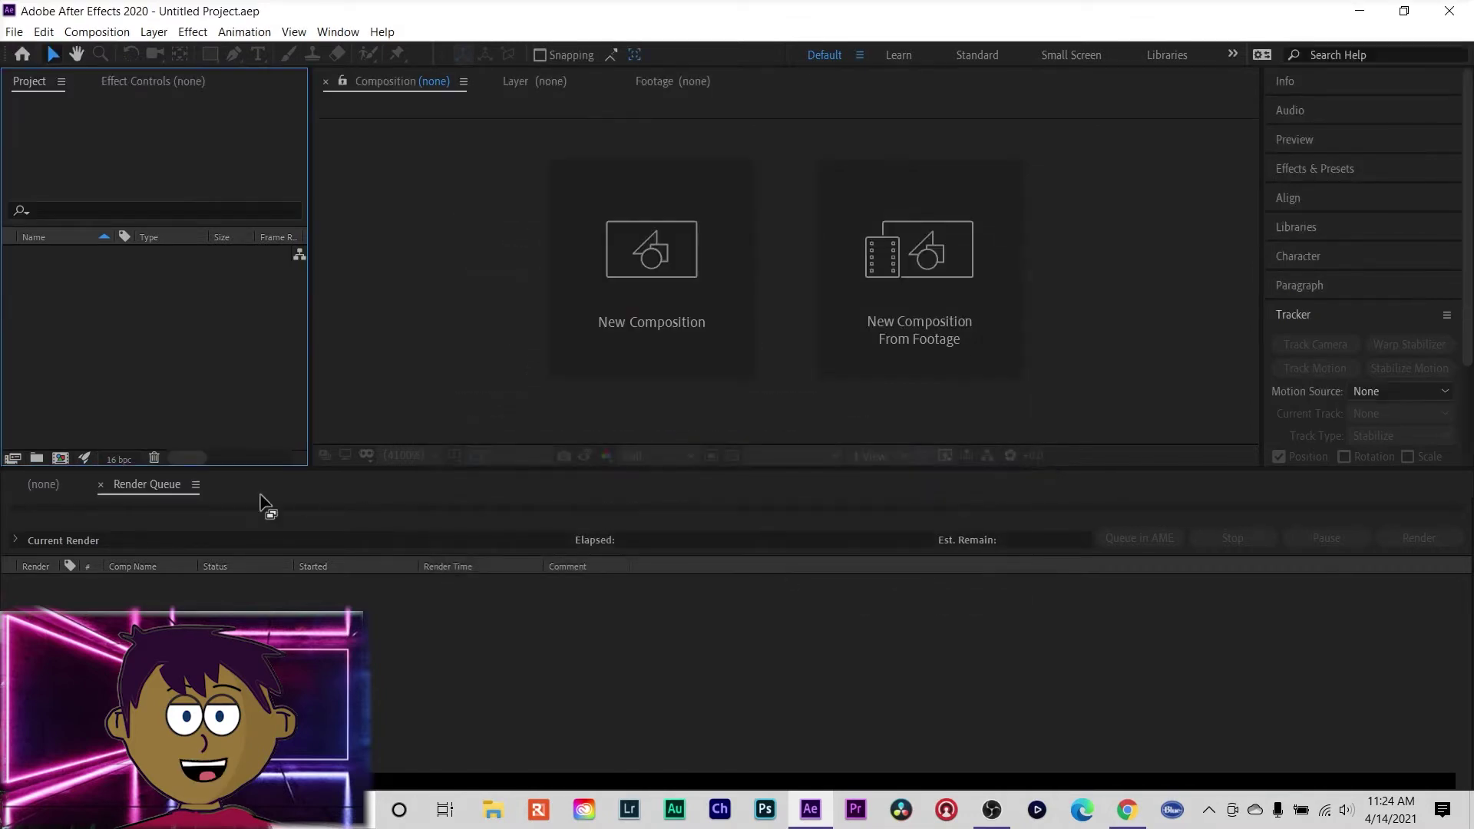
double_click(191, 362)
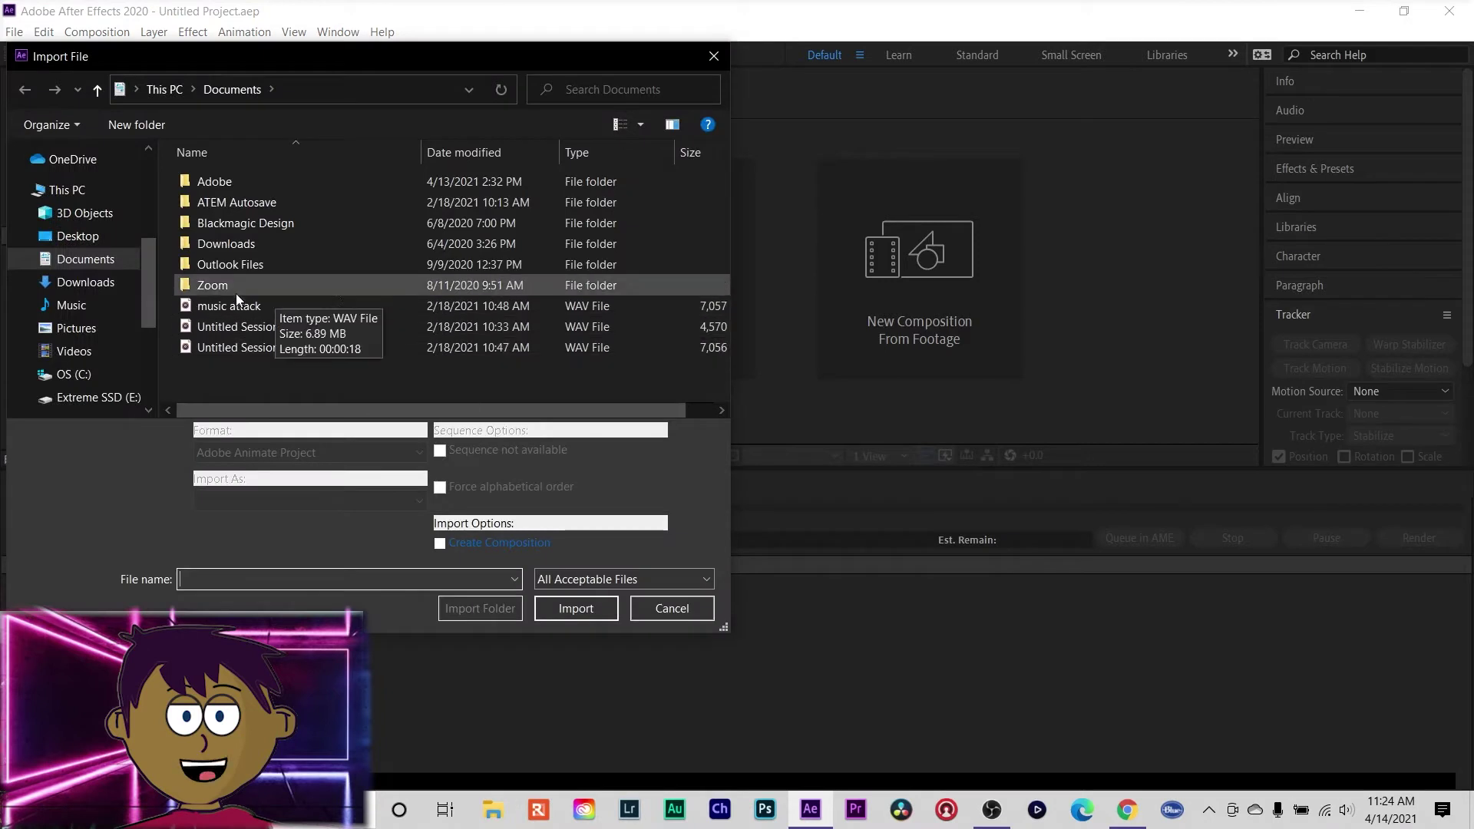
left_click_drag(149, 267, 146, 289)
left_click(119, 334)
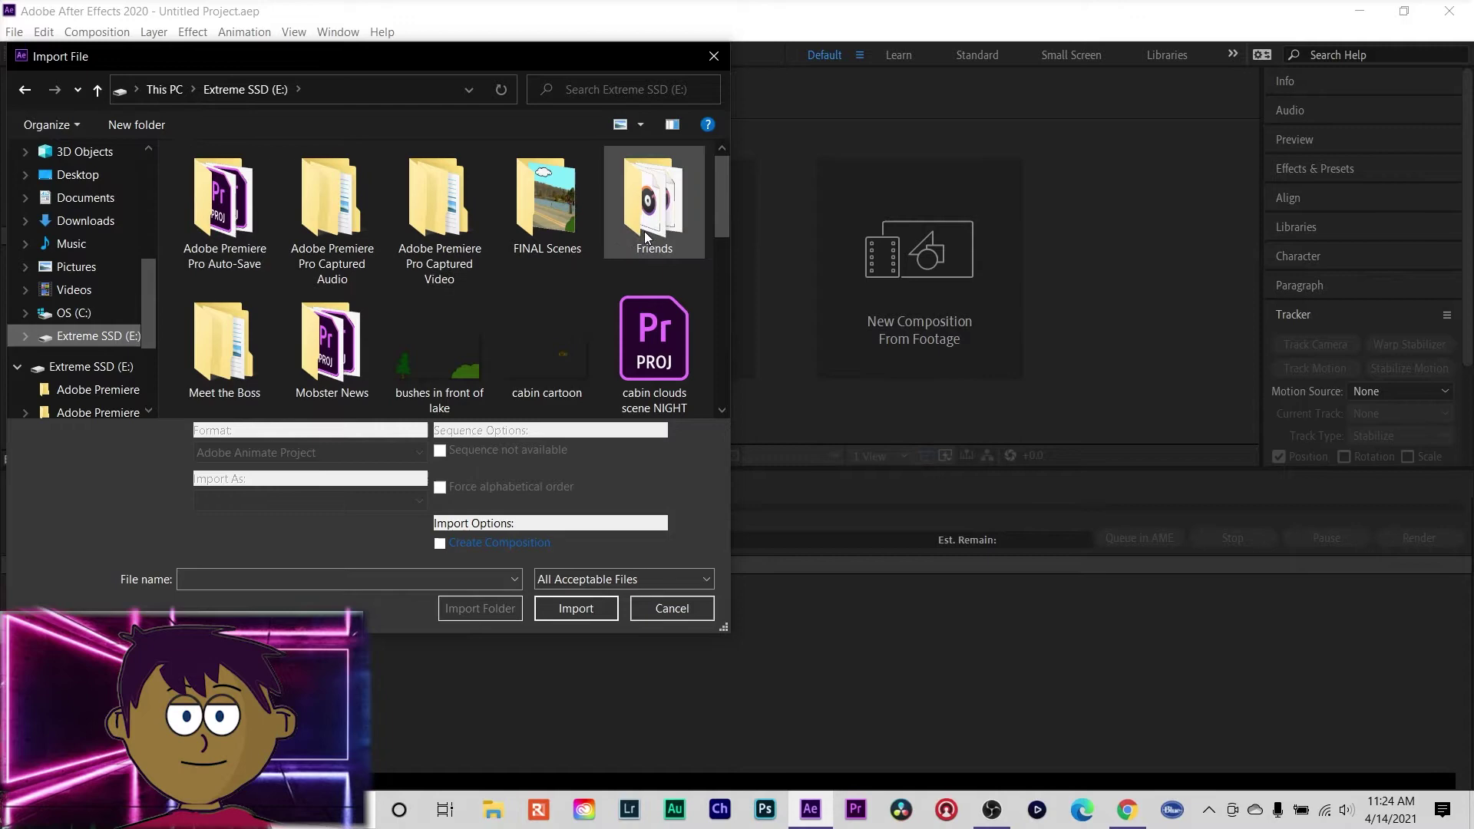
double_click(242, 325)
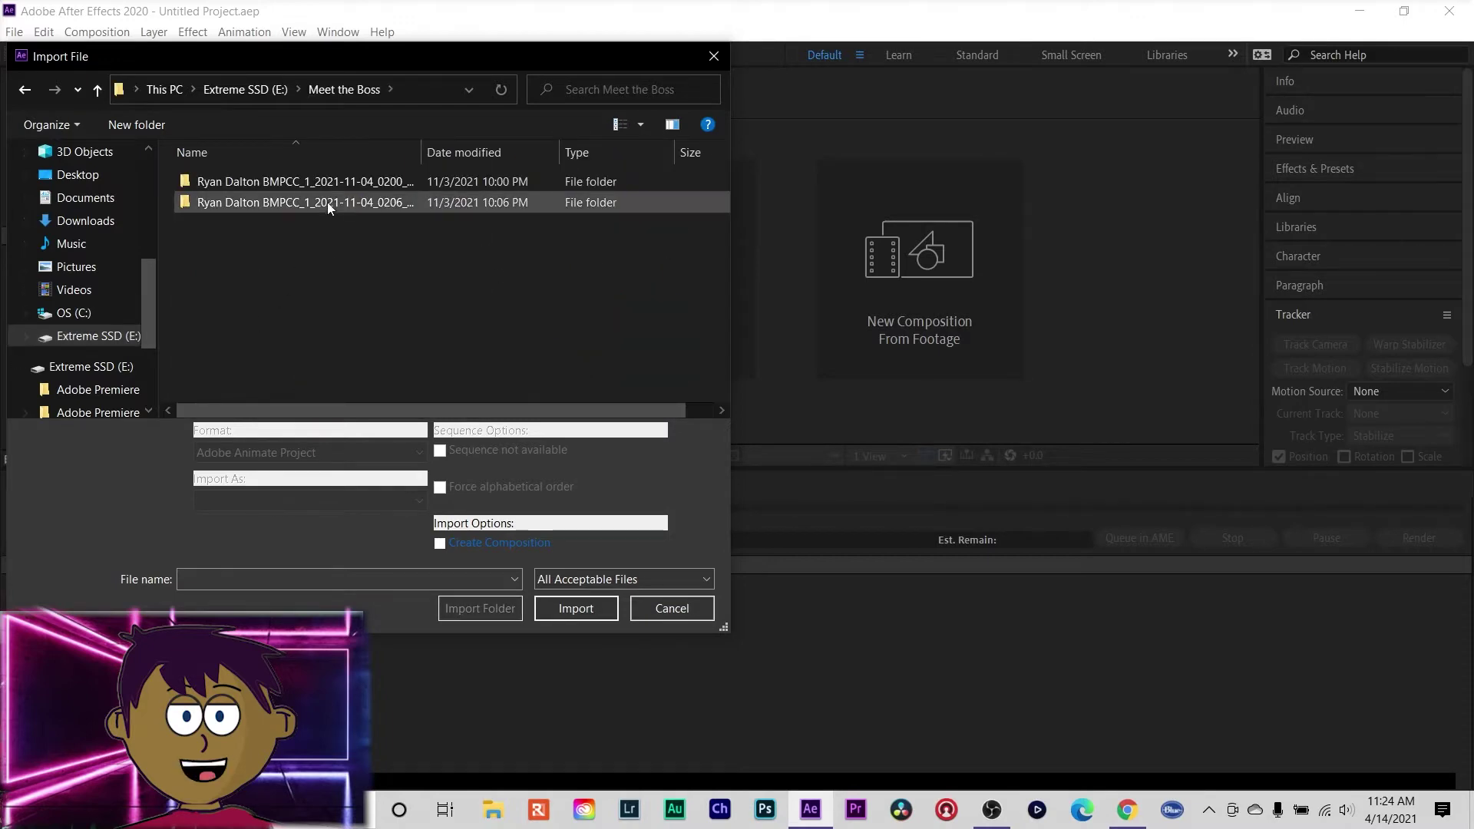
double_click(319, 181)
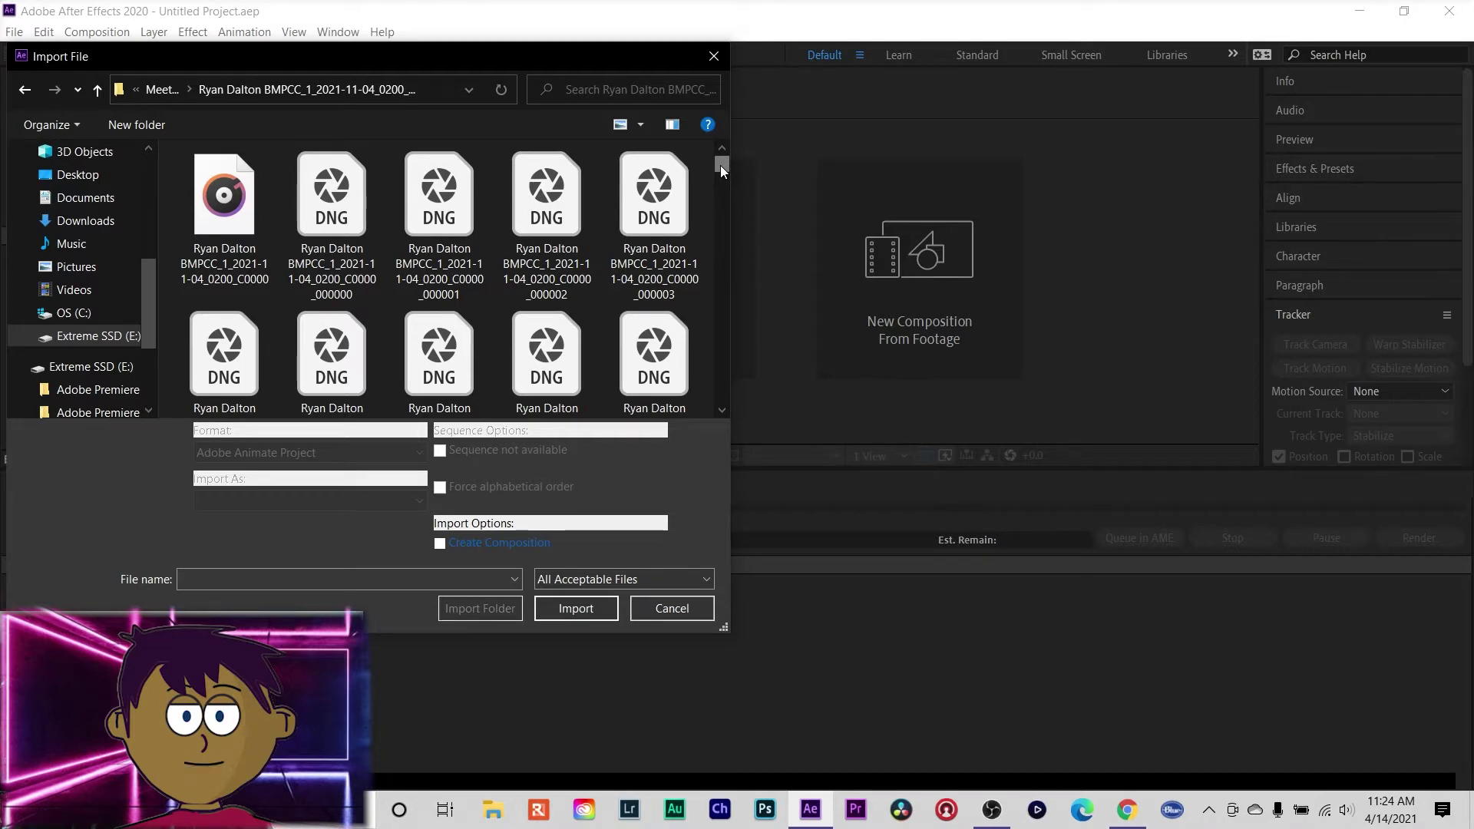
Import DNG frame _000000 as a Camera Raw sequence.
left_click(244, 223)
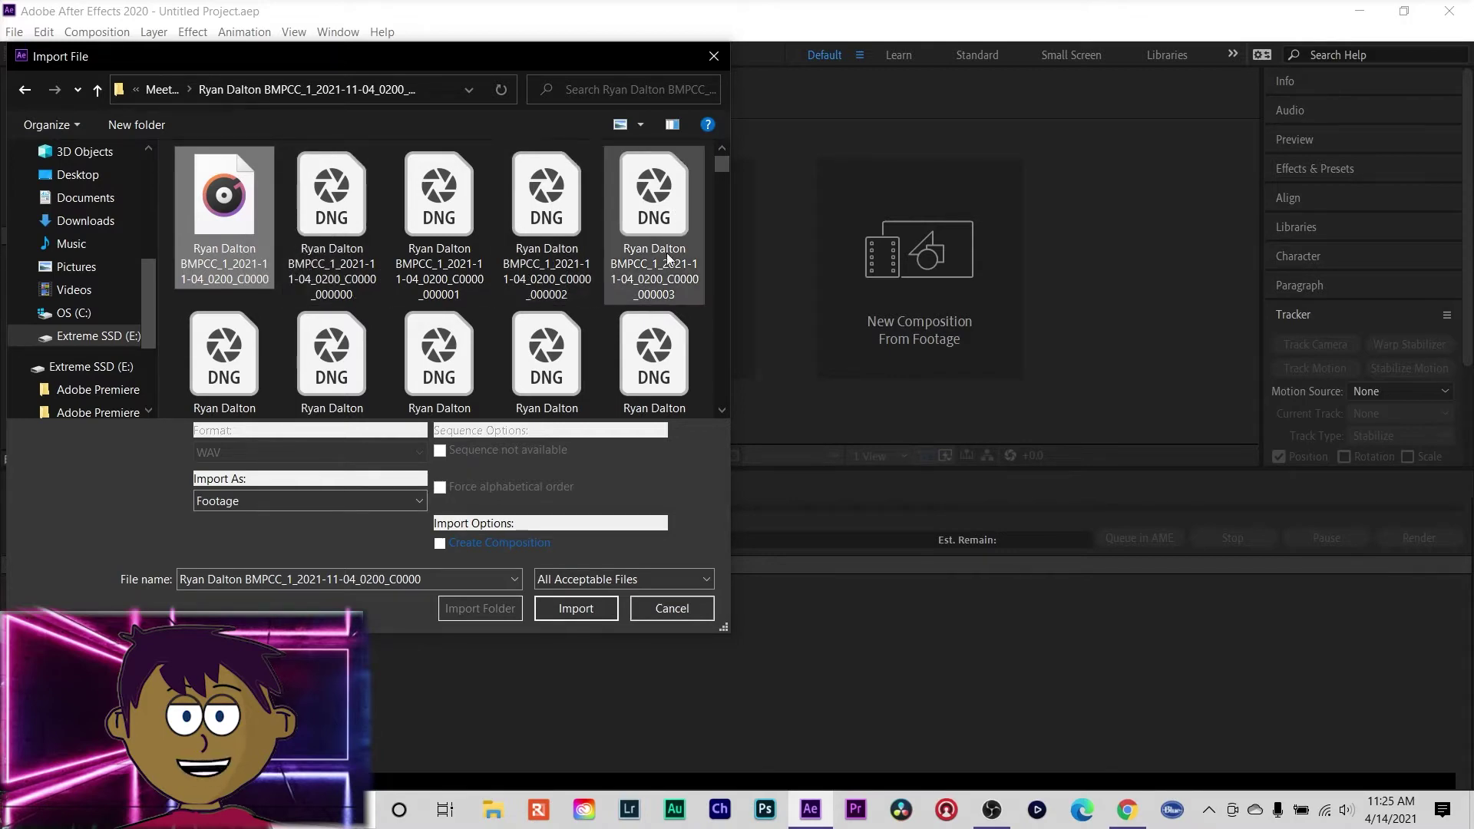
mouse_move(720, 169)
left_mouse_down()
mouse_move(720, 219)
mouse_move(717, 163)
left_mouse_up()
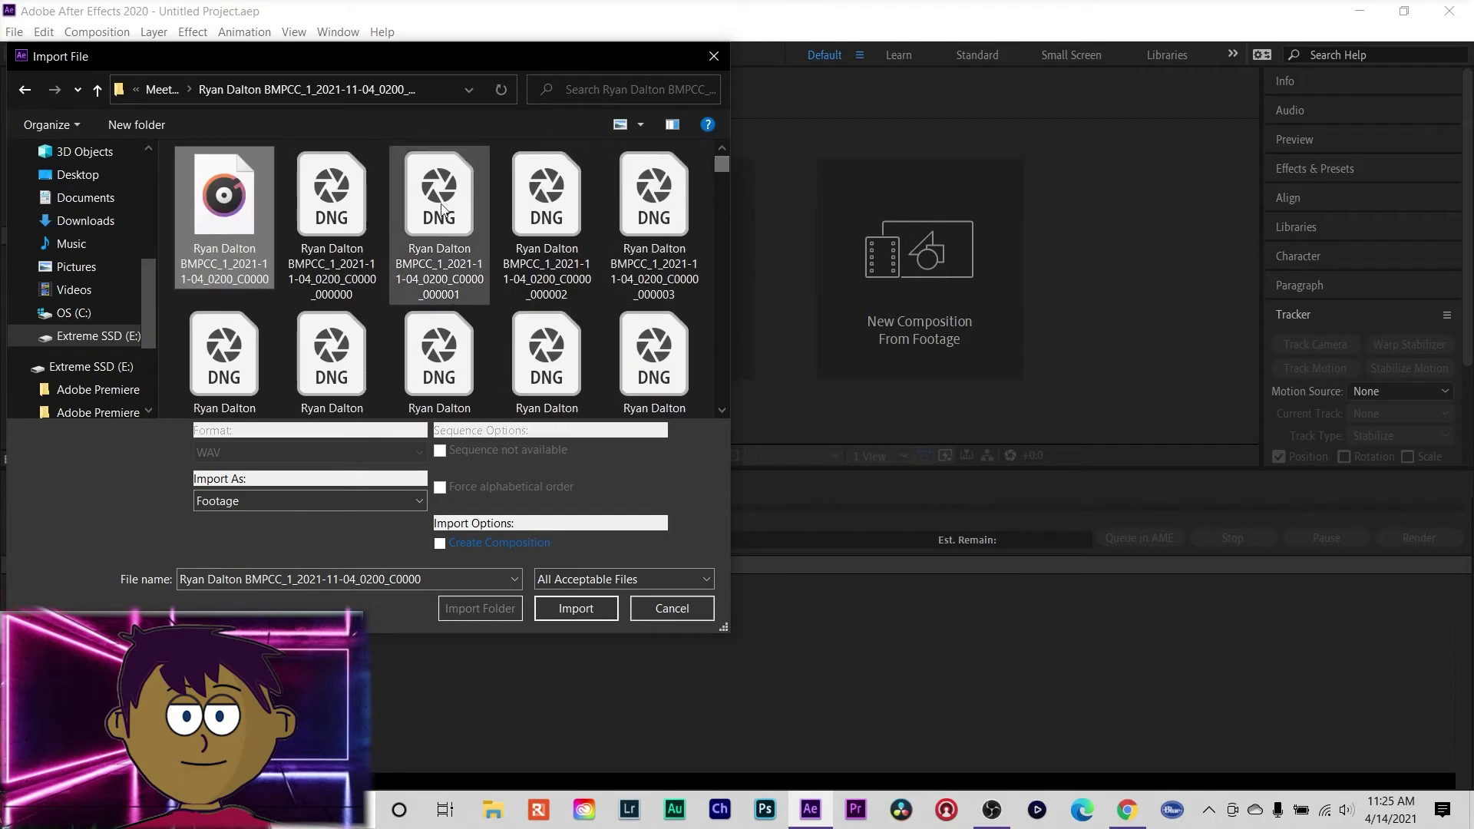
left_click(352, 199)
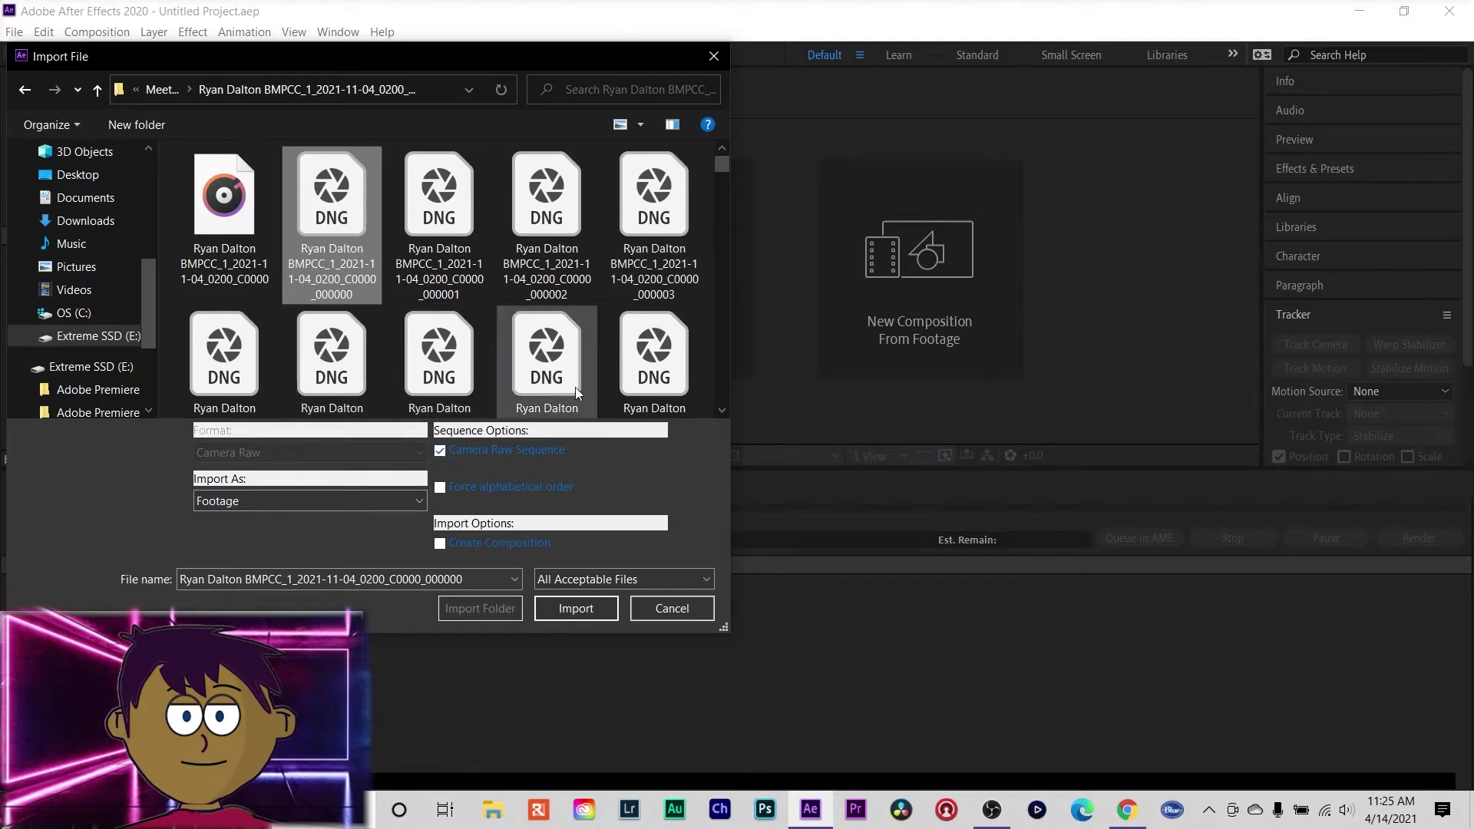
left_click(577, 607)
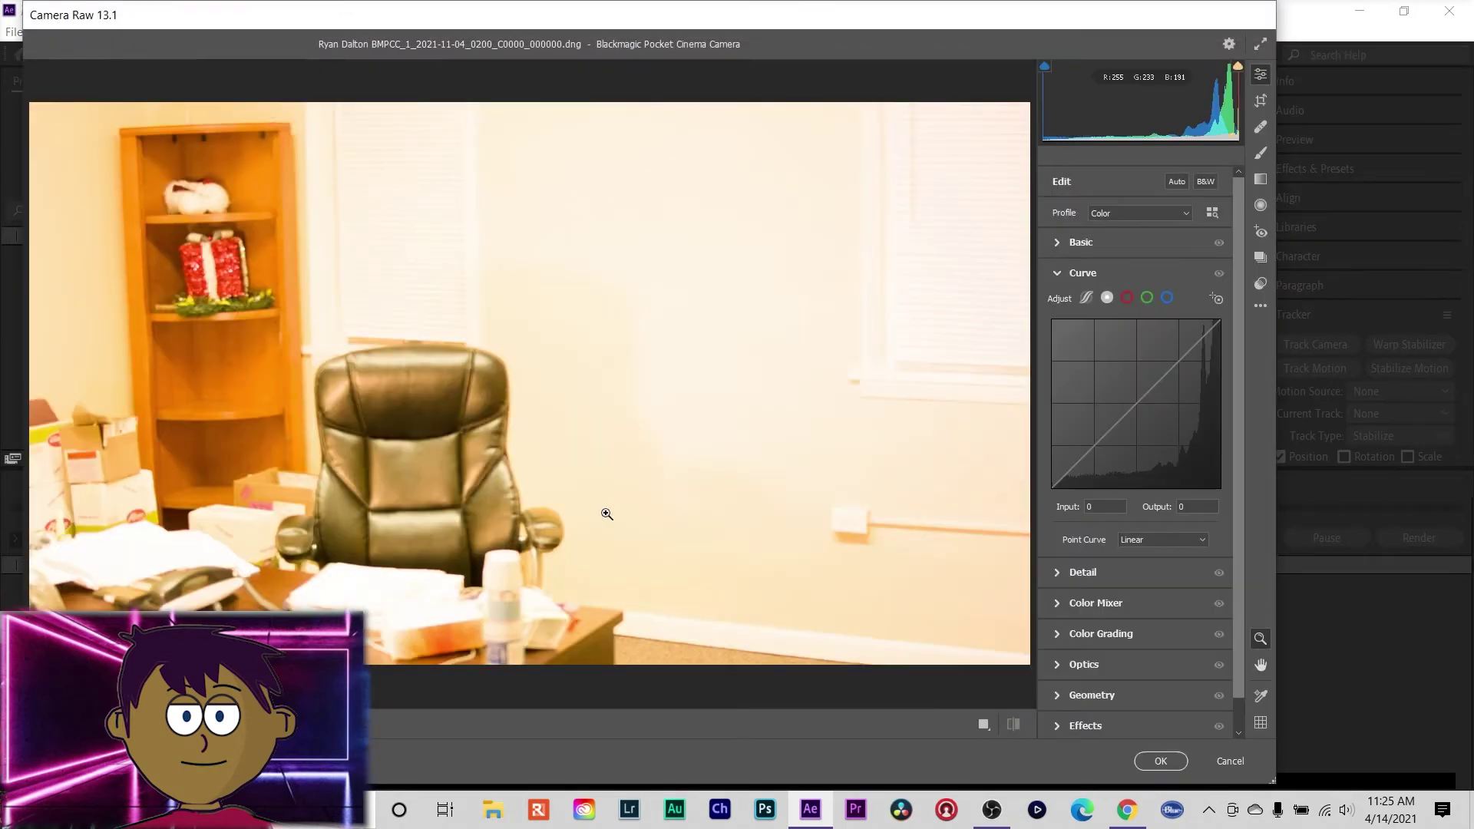
Apply Auto tone, then set Temperature 3100, Exposure -1.80, Highlights -91, Blacks -67, Contrast +11.
left_click_drag(885, 14, 903, 15)
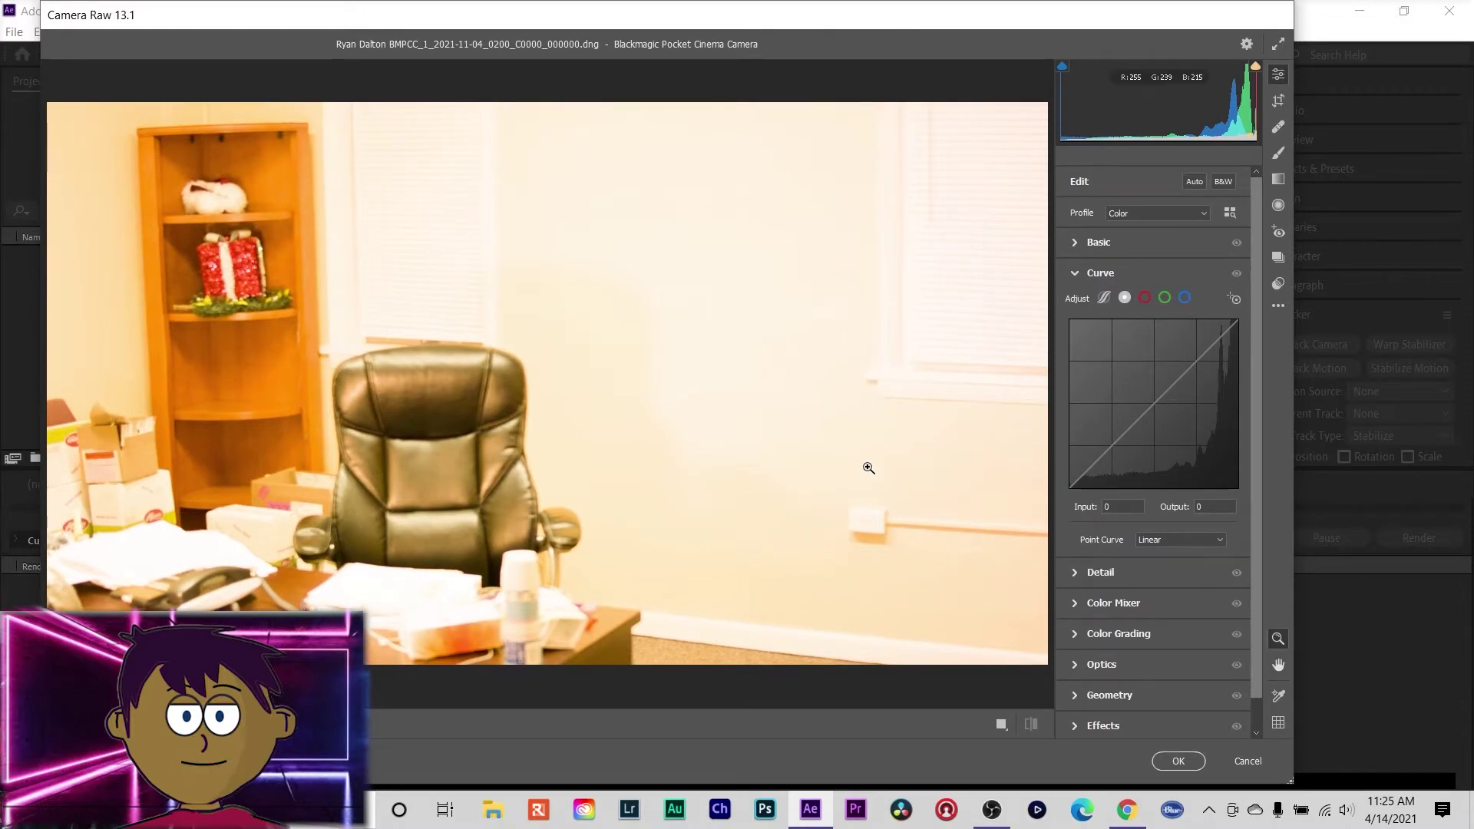
left_click(1074, 246)
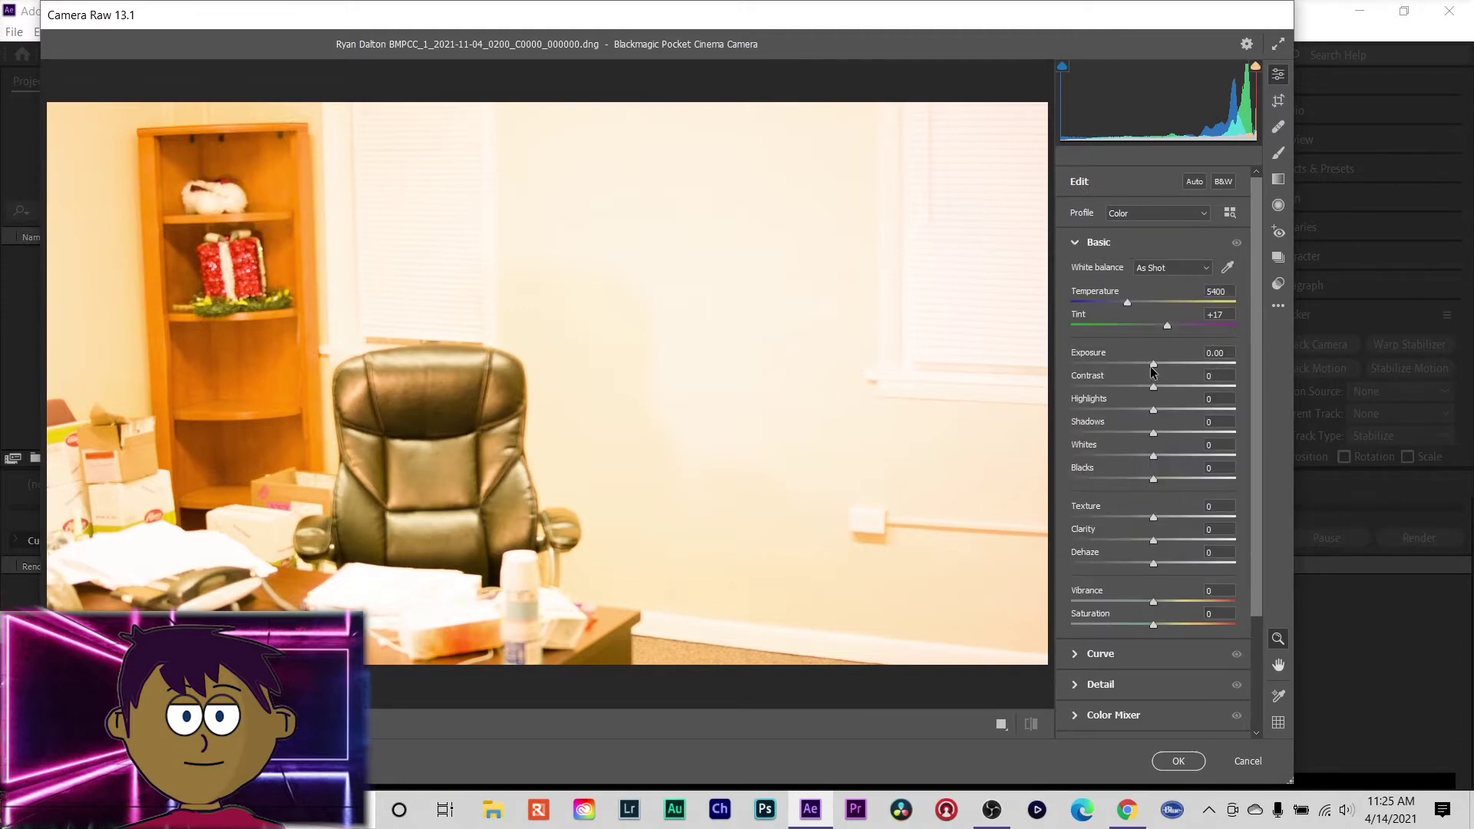
left_click(1193, 182)
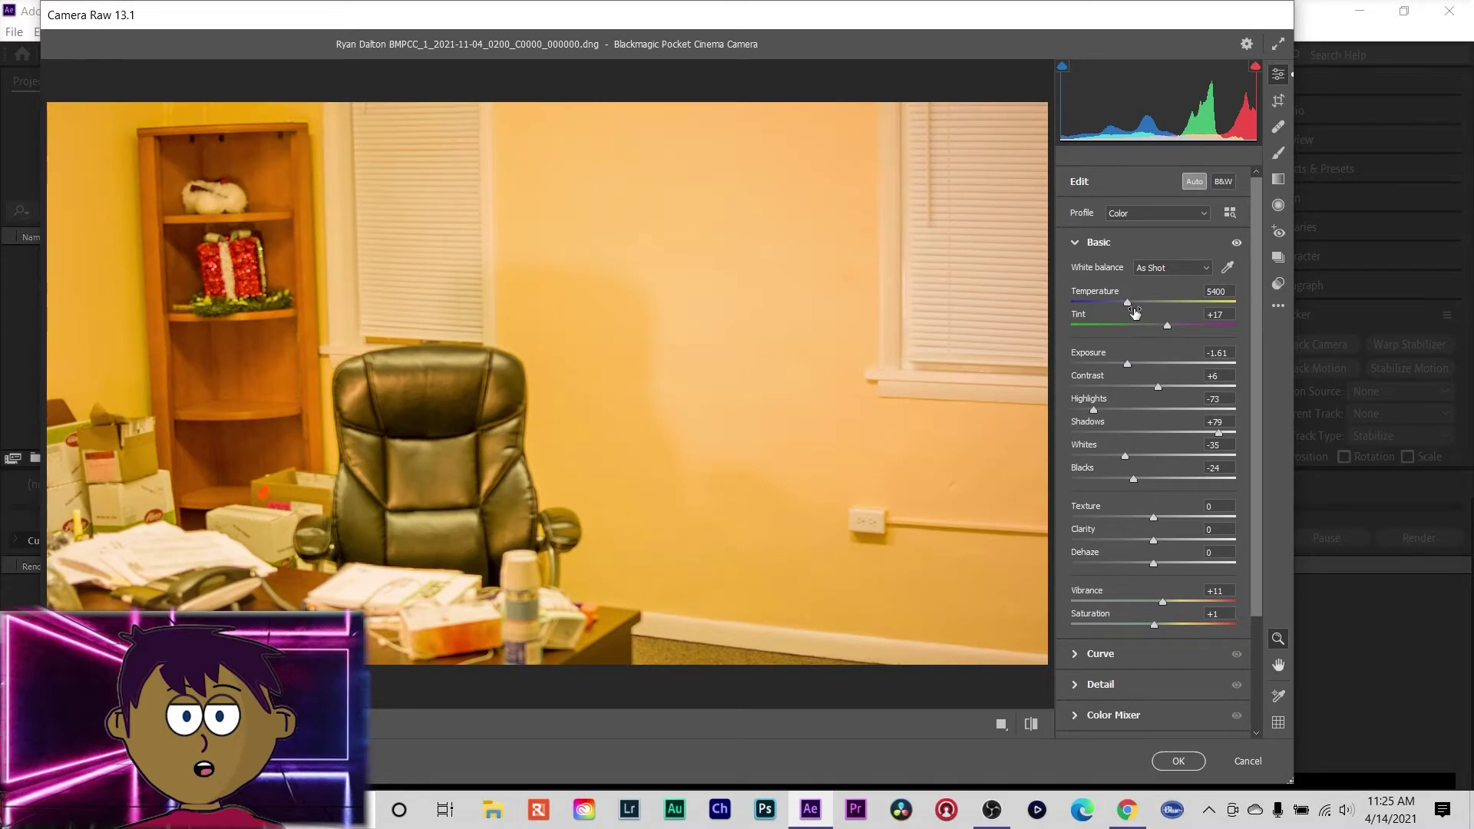
left_click_drag(1134, 311, 1089, 302)
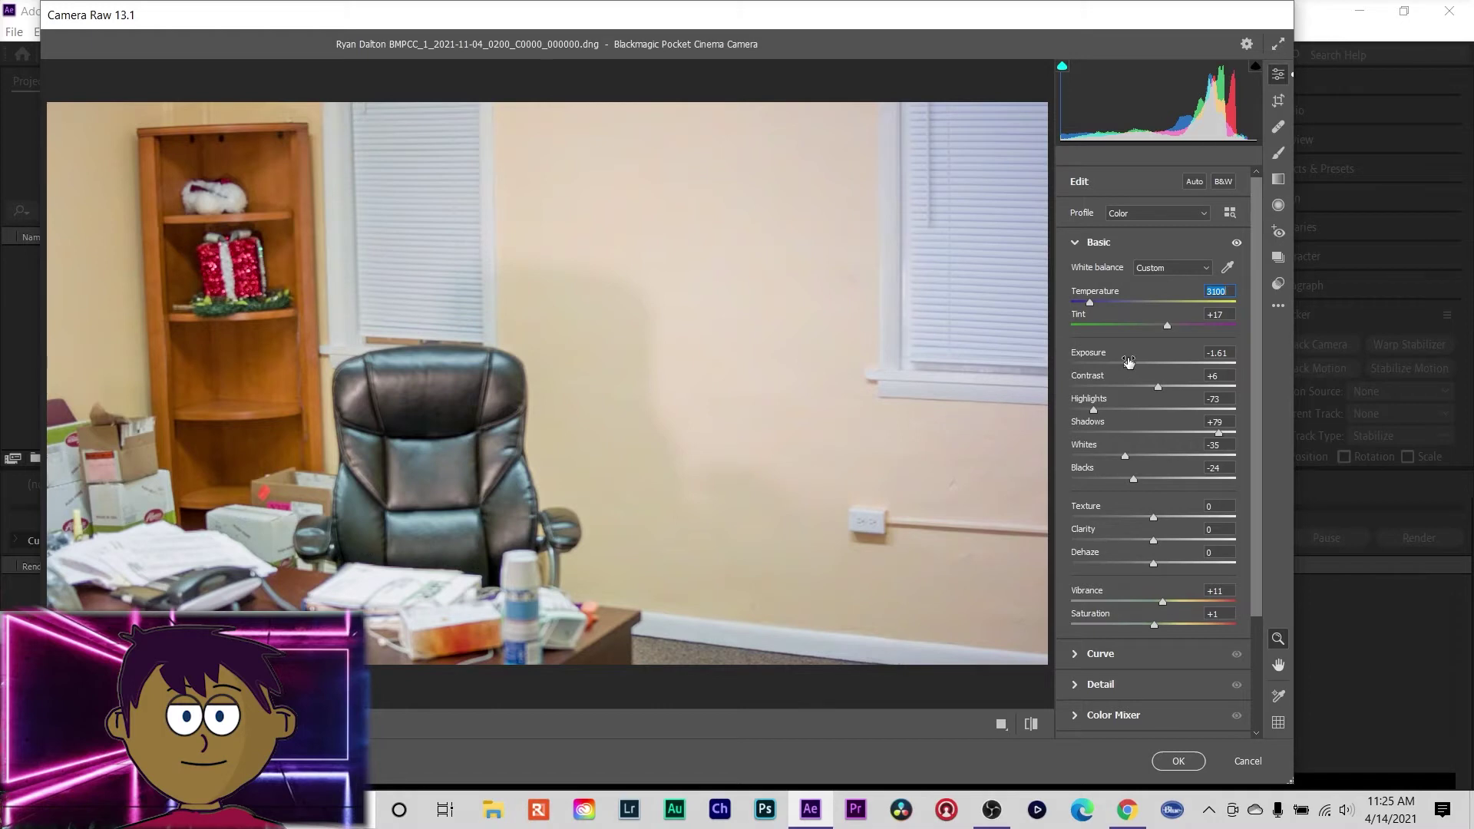
mouse_move(1229, 113)
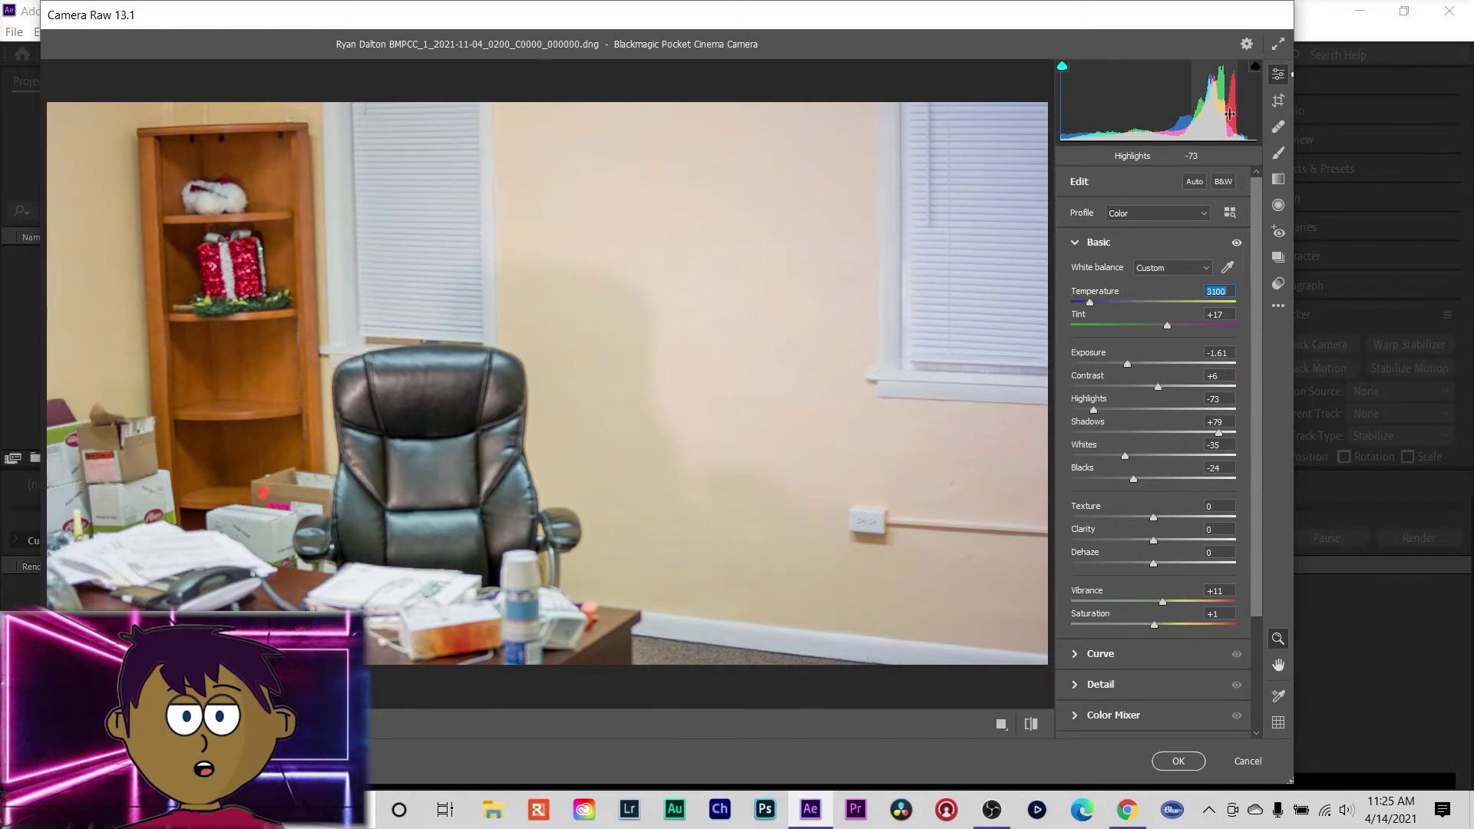
left_click_drag(1126, 366, 1080, 412)
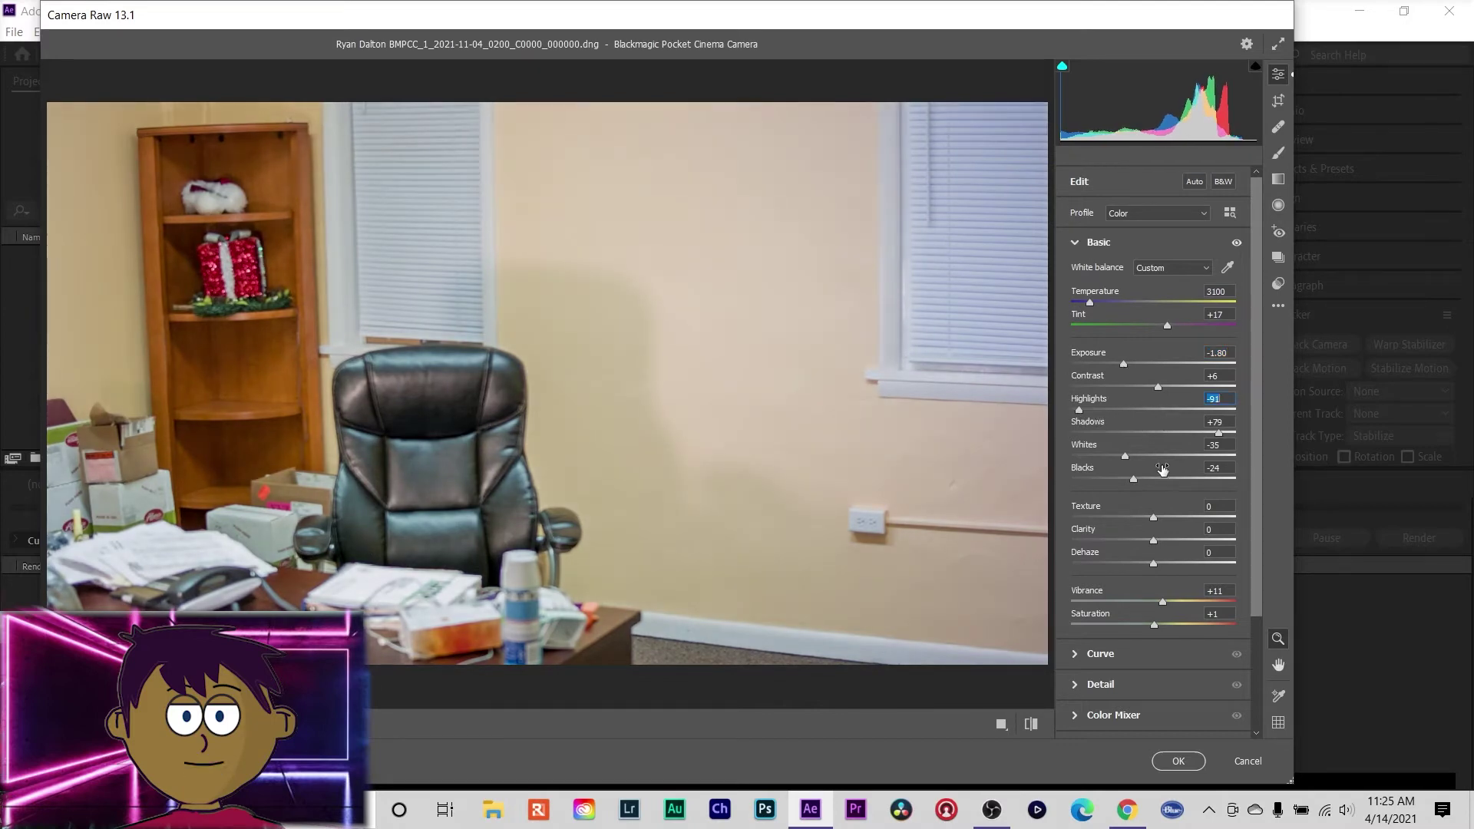
left_click_drag(1131, 477, 1098, 481)
left_click_drag(1158, 387, 1161, 387)
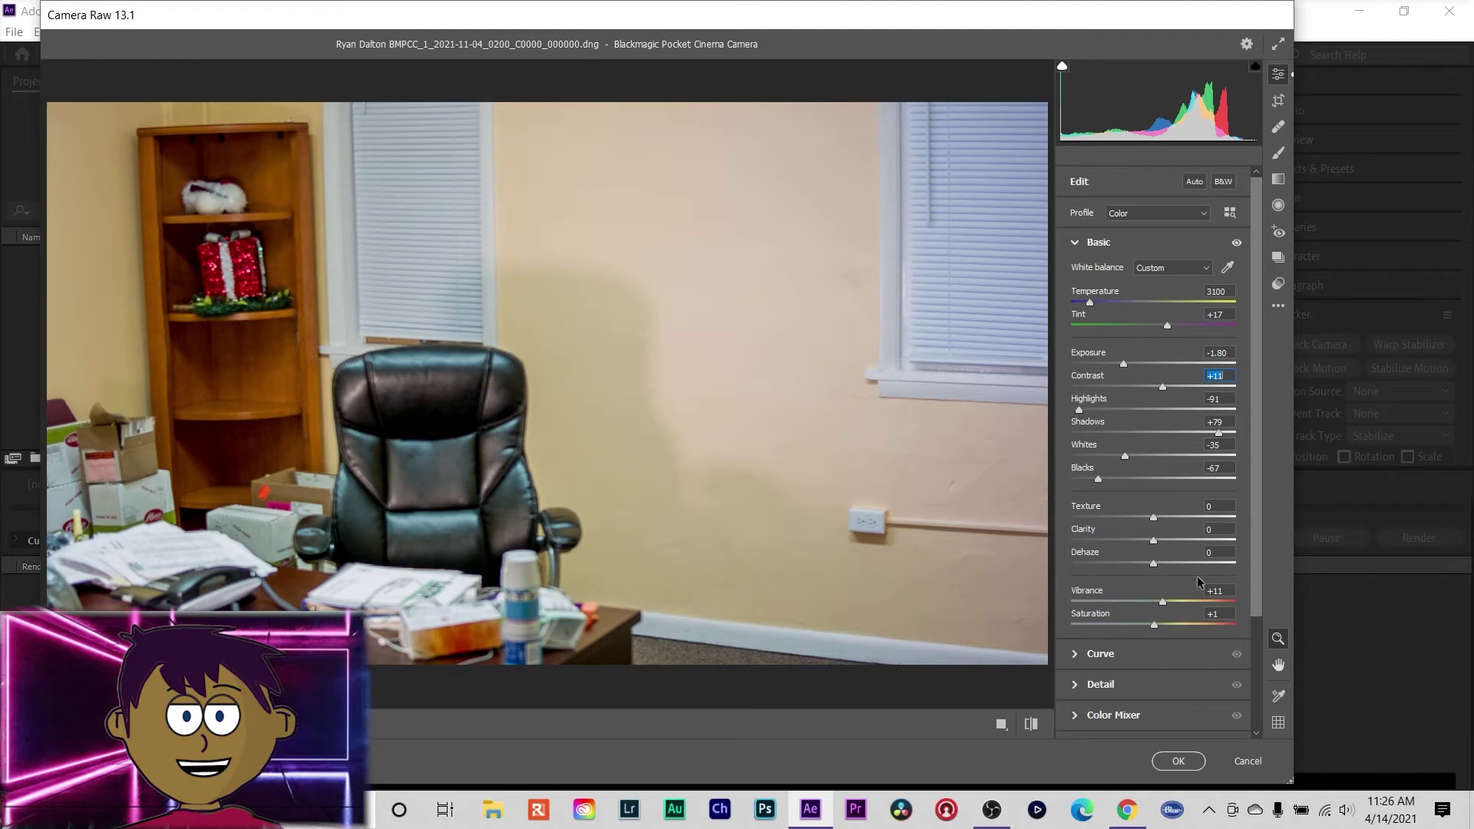
Set Detail noise reduction to 16 and accept the Camera Raw grade to finish importing.
scroll(1256, 479, "down", 3)
left_click(1098, 541)
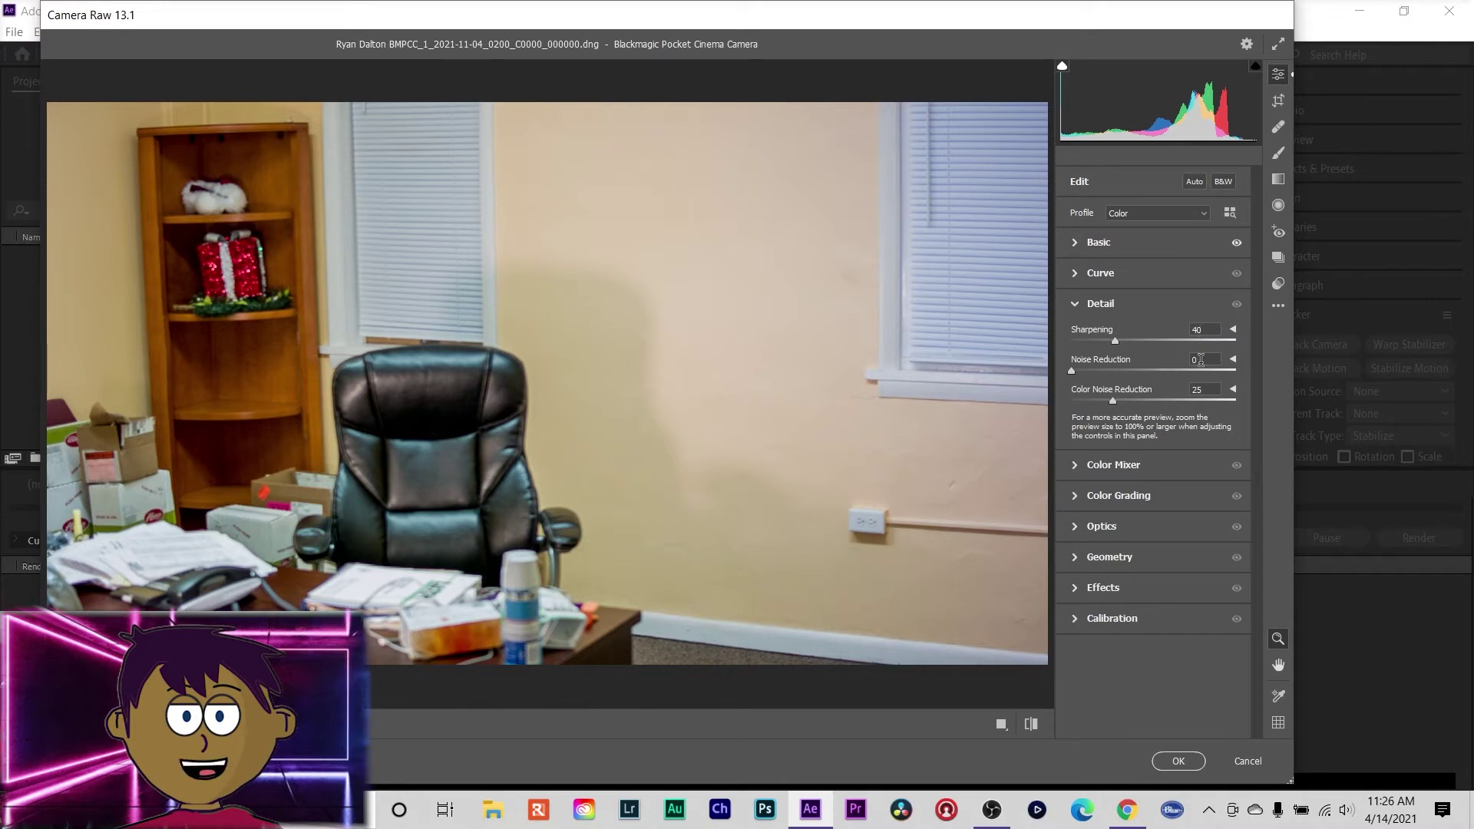
left_click(1103, 371)
left_click_drag(1100, 373, 1097, 371)
left_click(1170, 757)
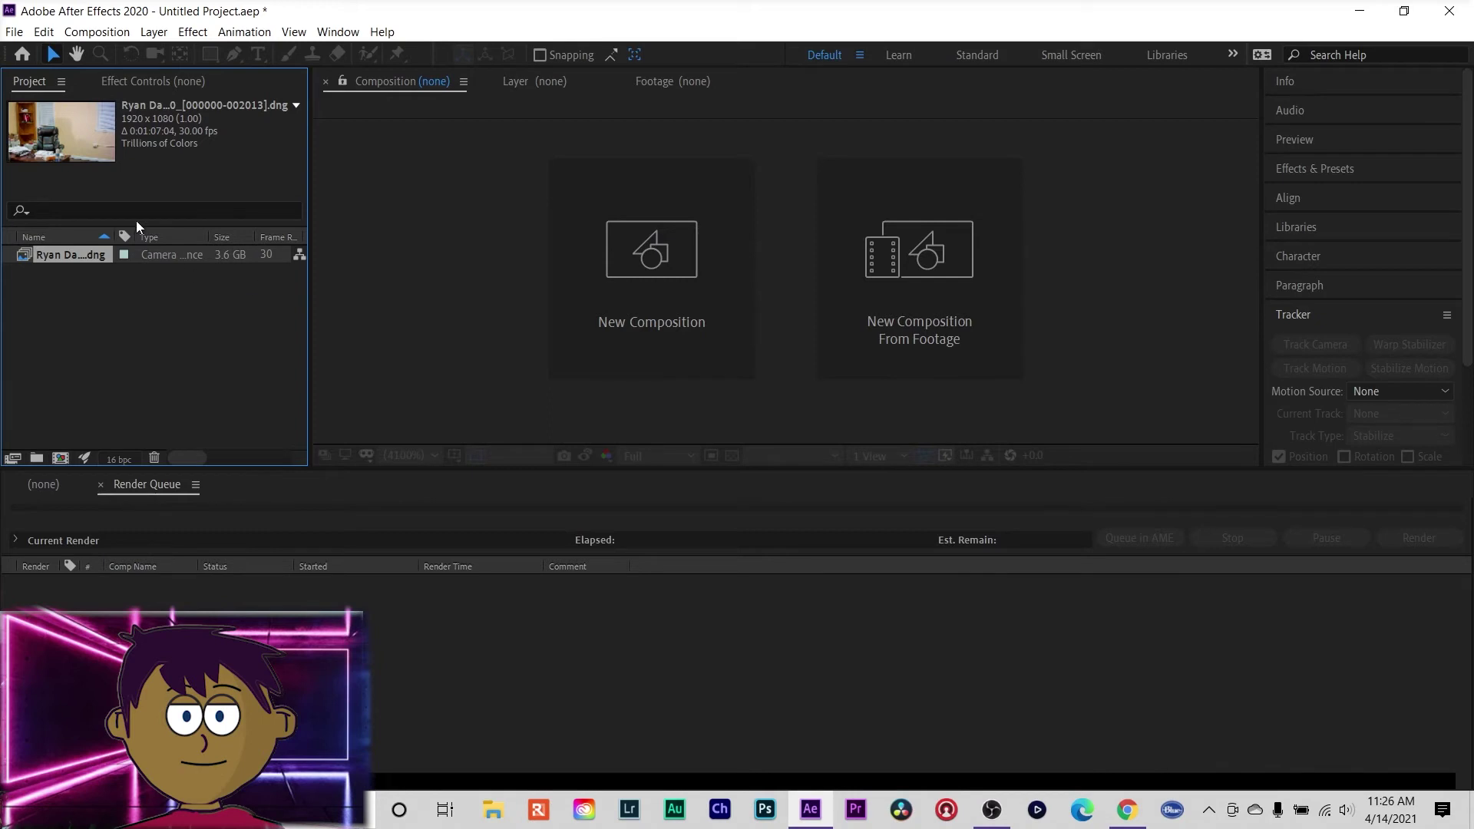
Interpret the DNG footage to assume a 24 fps frame rate instead of 30.
right_click(262, 252)
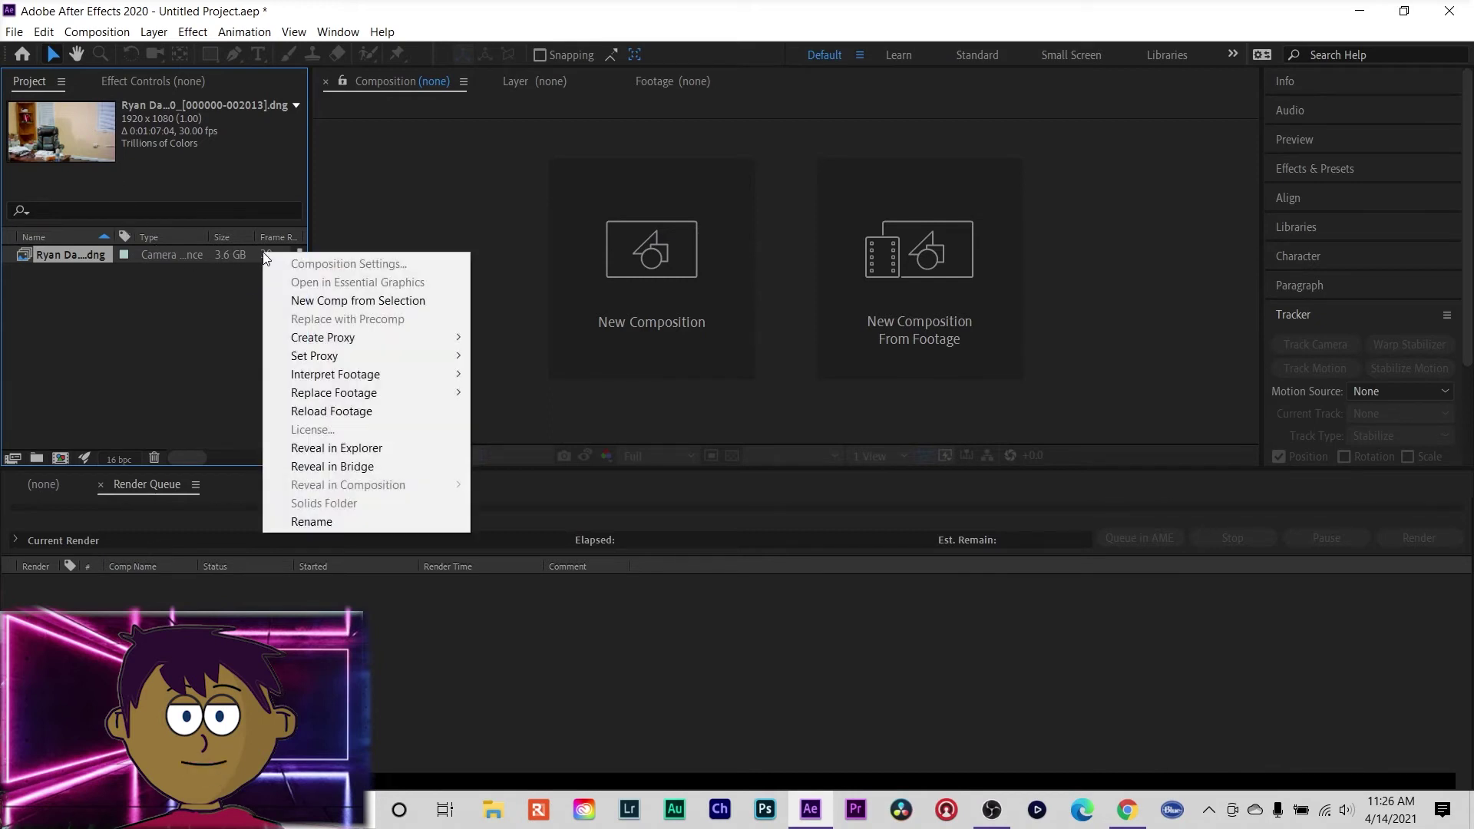
mouse_move(356, 374)
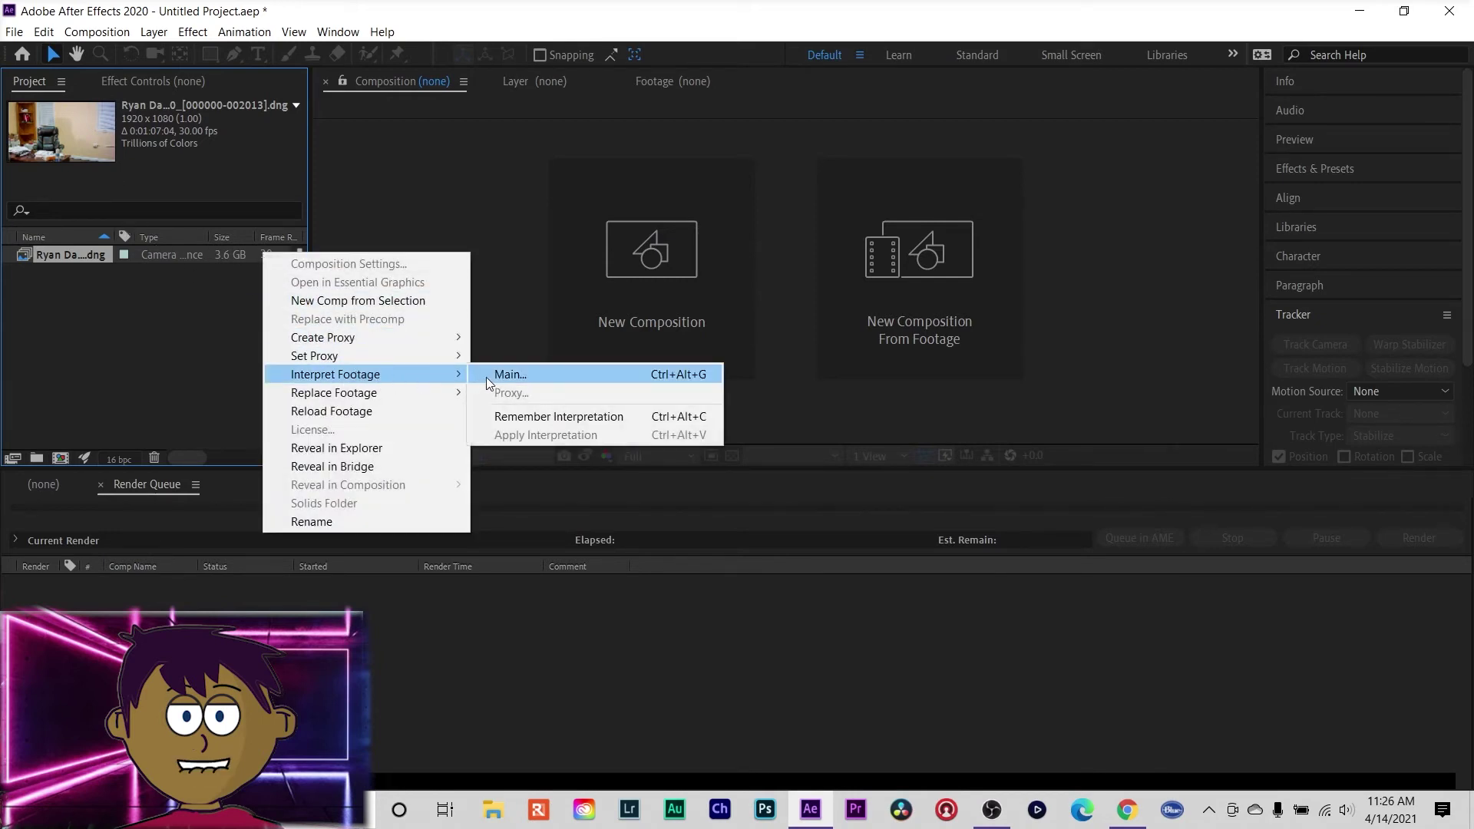
left_click(522, 376)
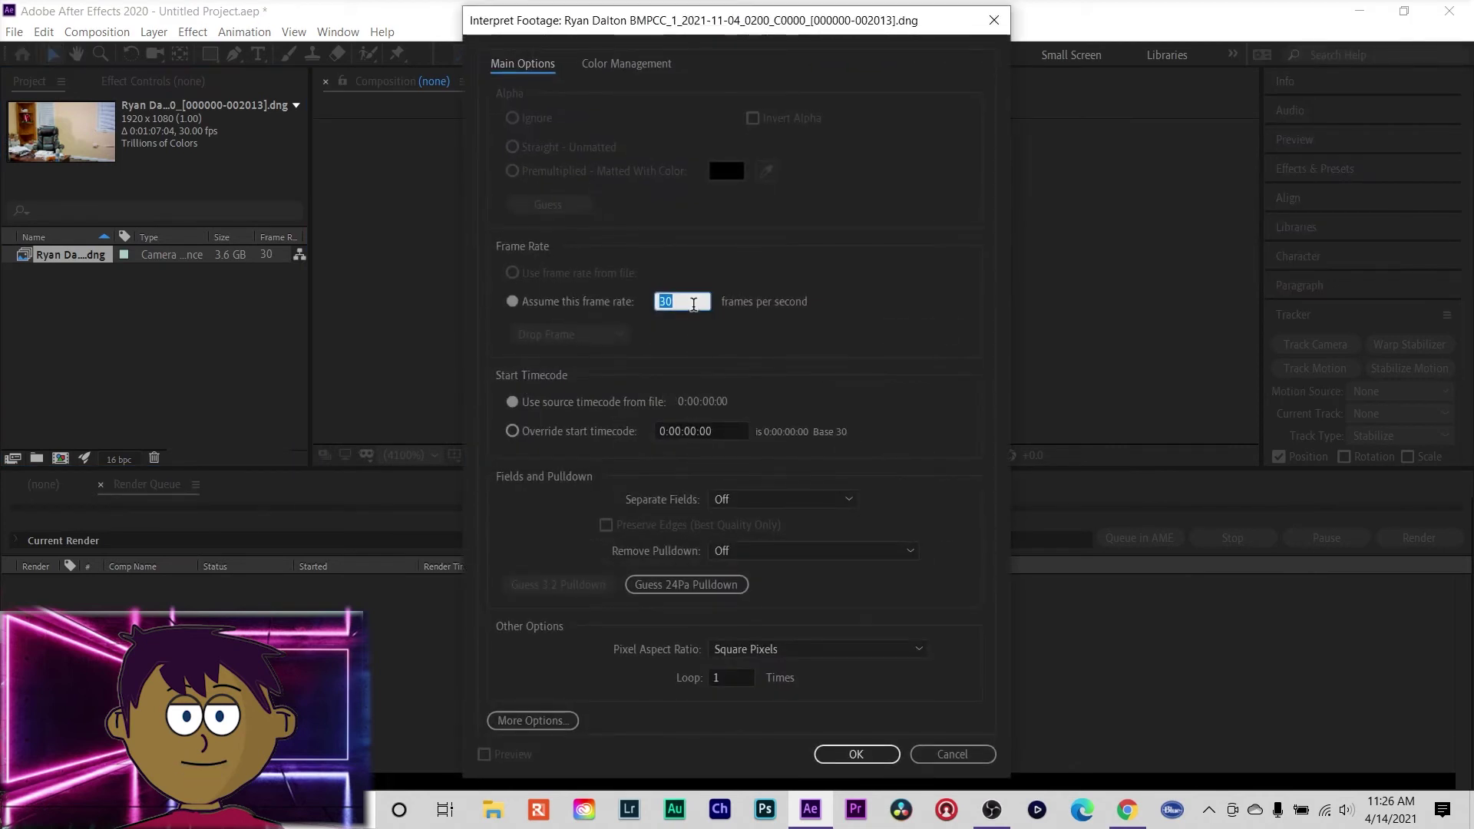
type("24")
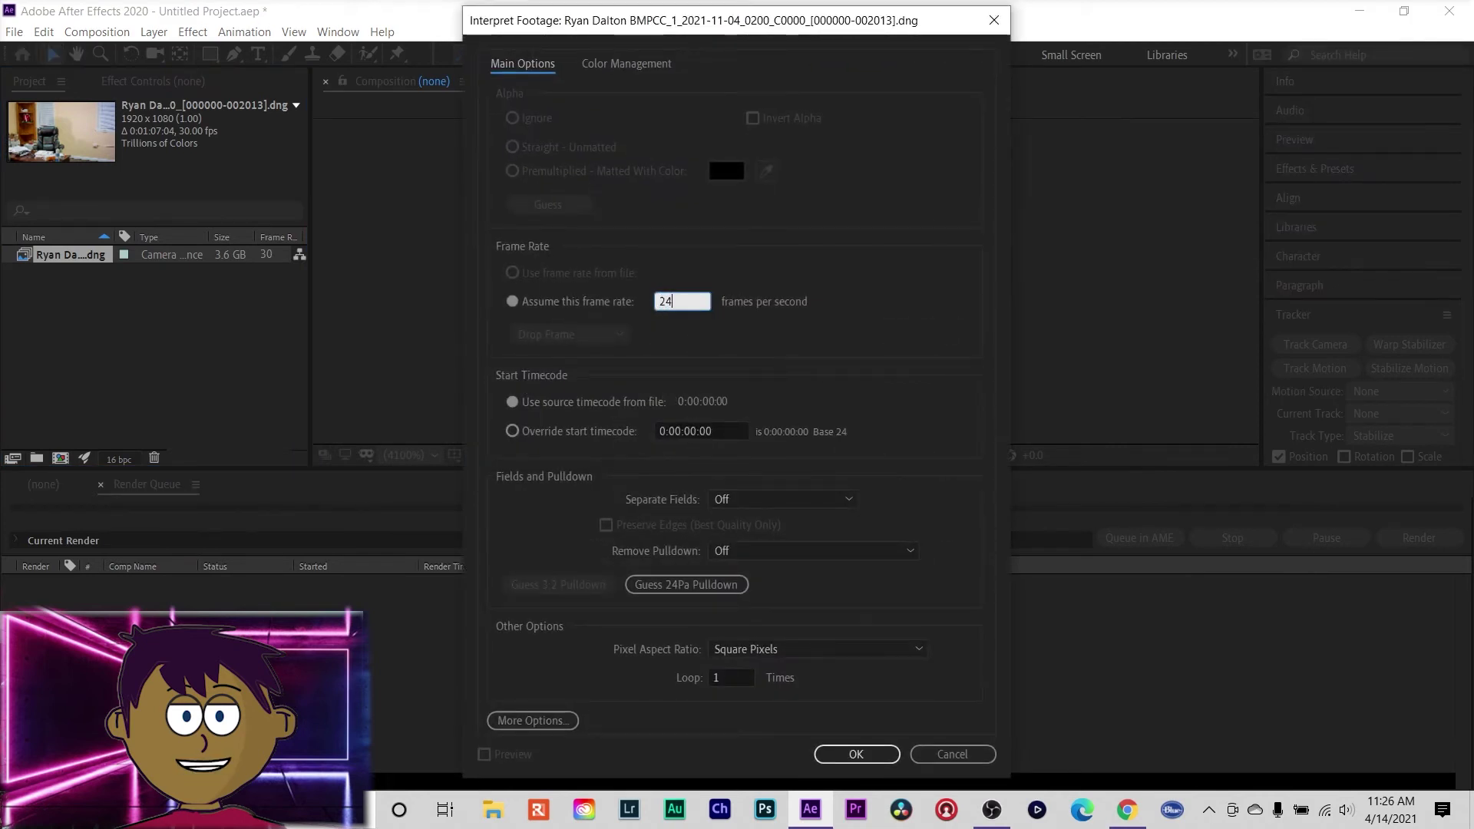
left_click(513, 302)
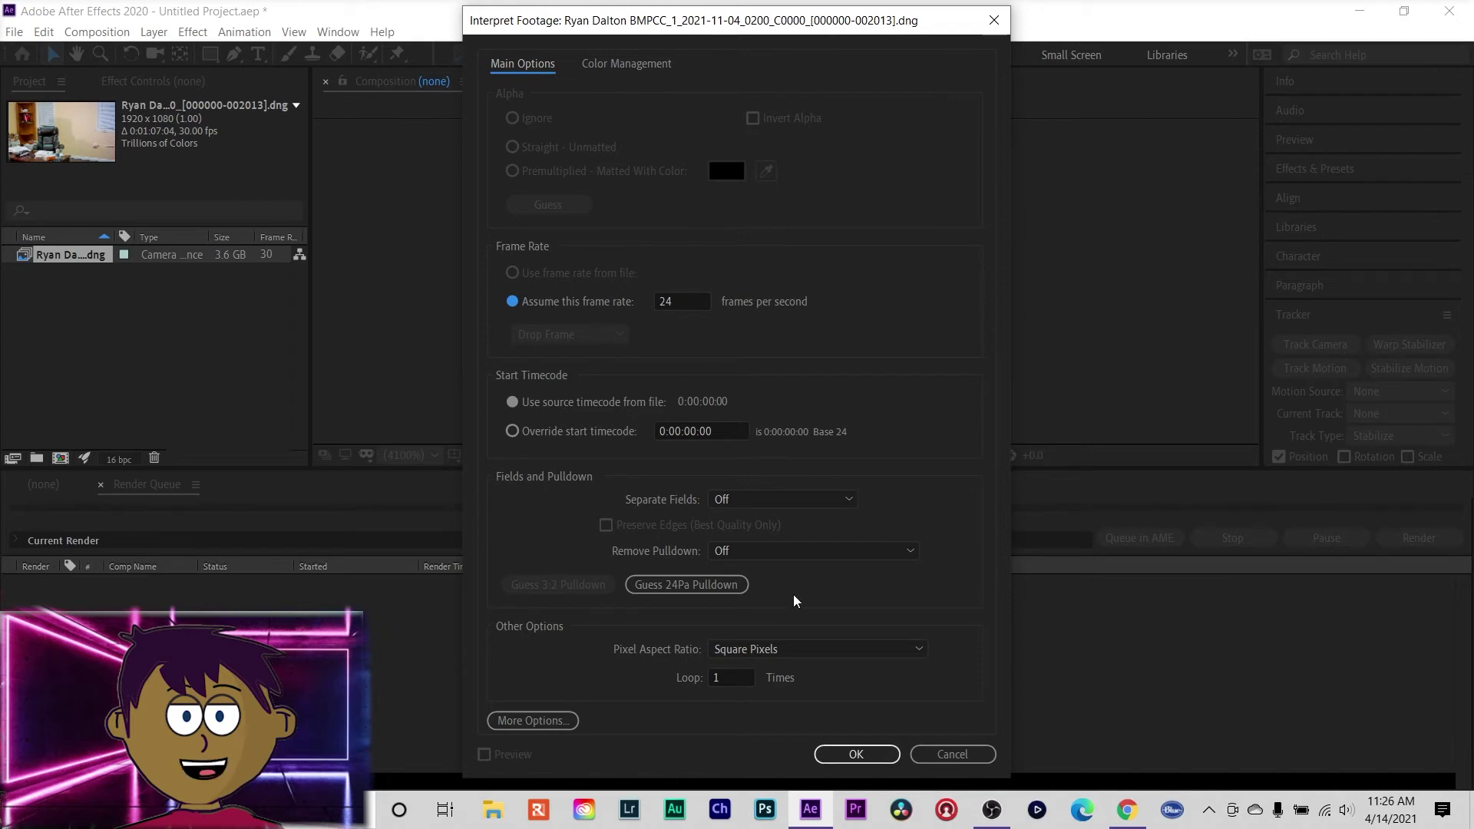
left_click(851, 754)
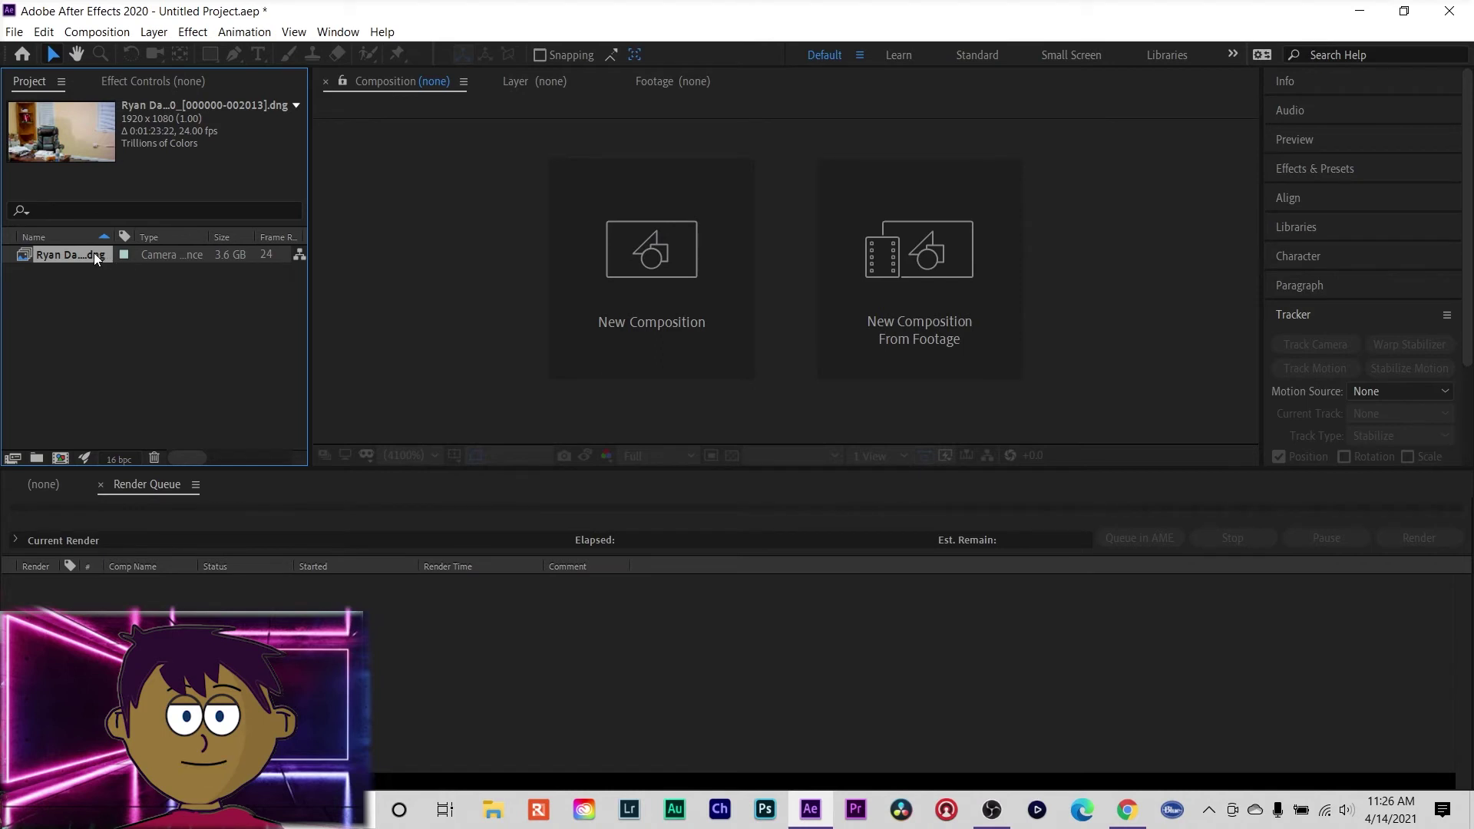
Create a composition from the DNG footage, scrub to about 40 seconds, and bring up the clip layer's options.
left_click_drag(91, 252, 555, 302)
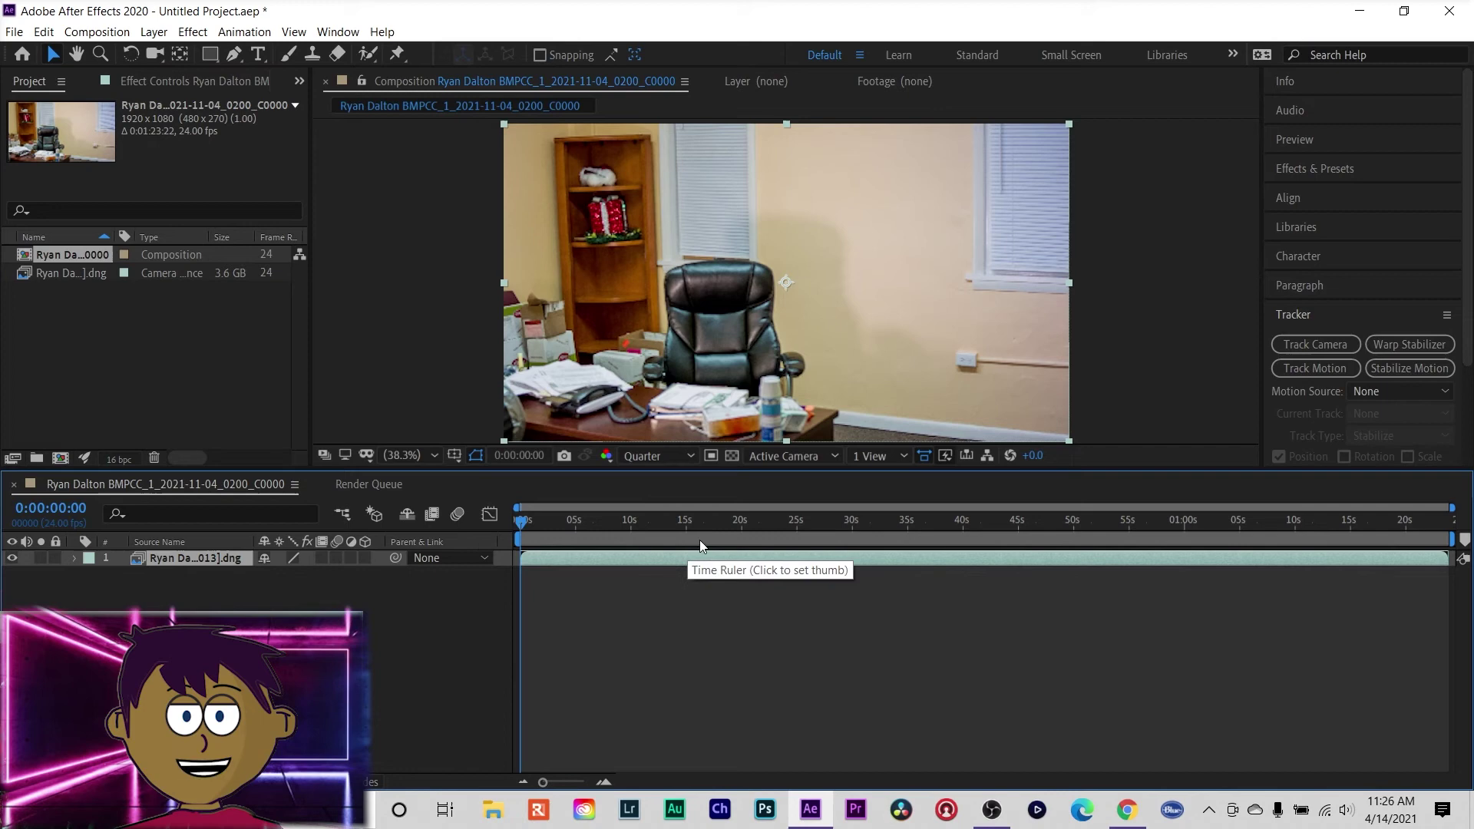
left_click(966, 525)
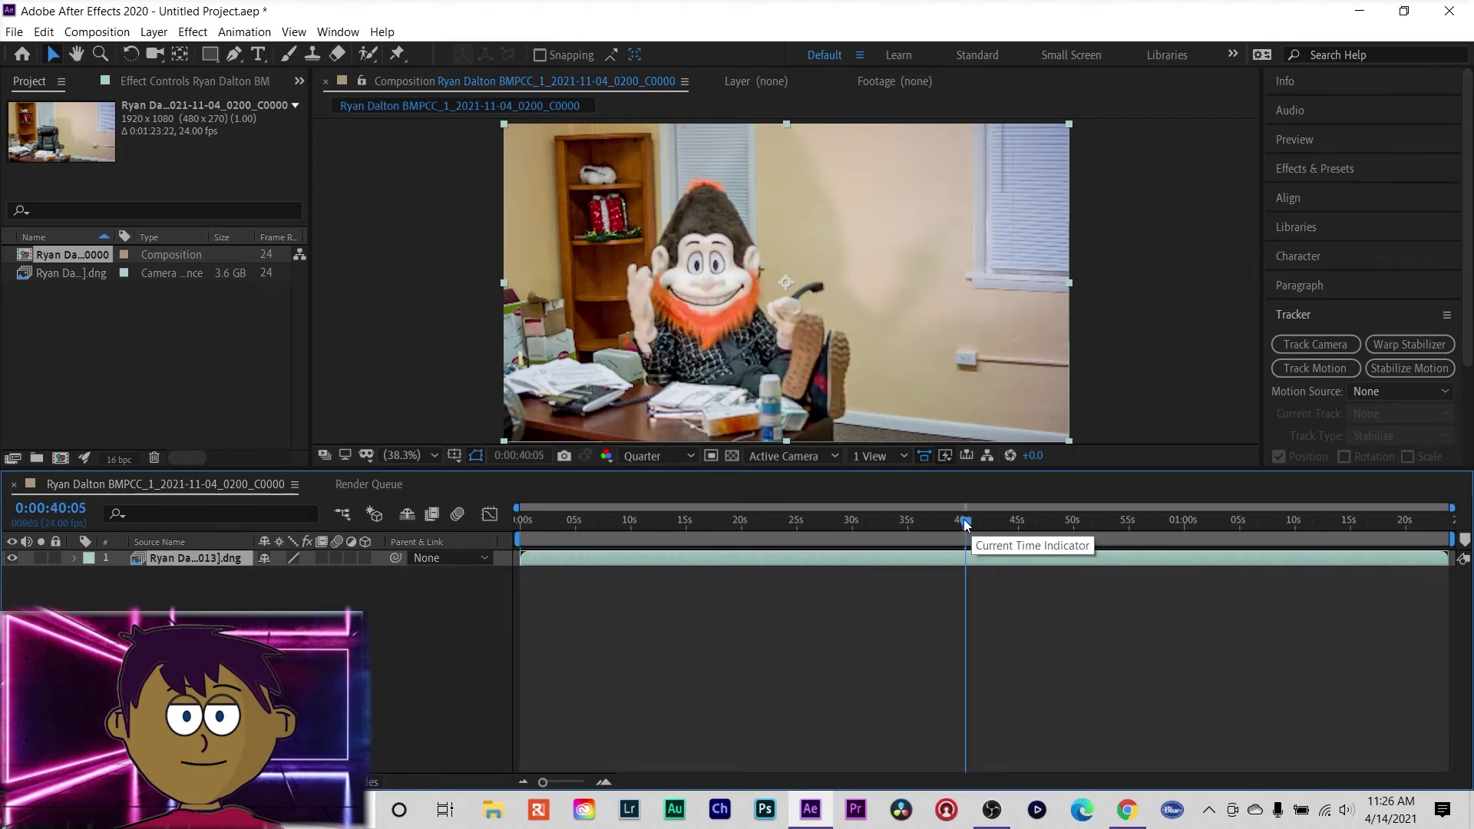
left_click_drag(967, 525, 501, 526)
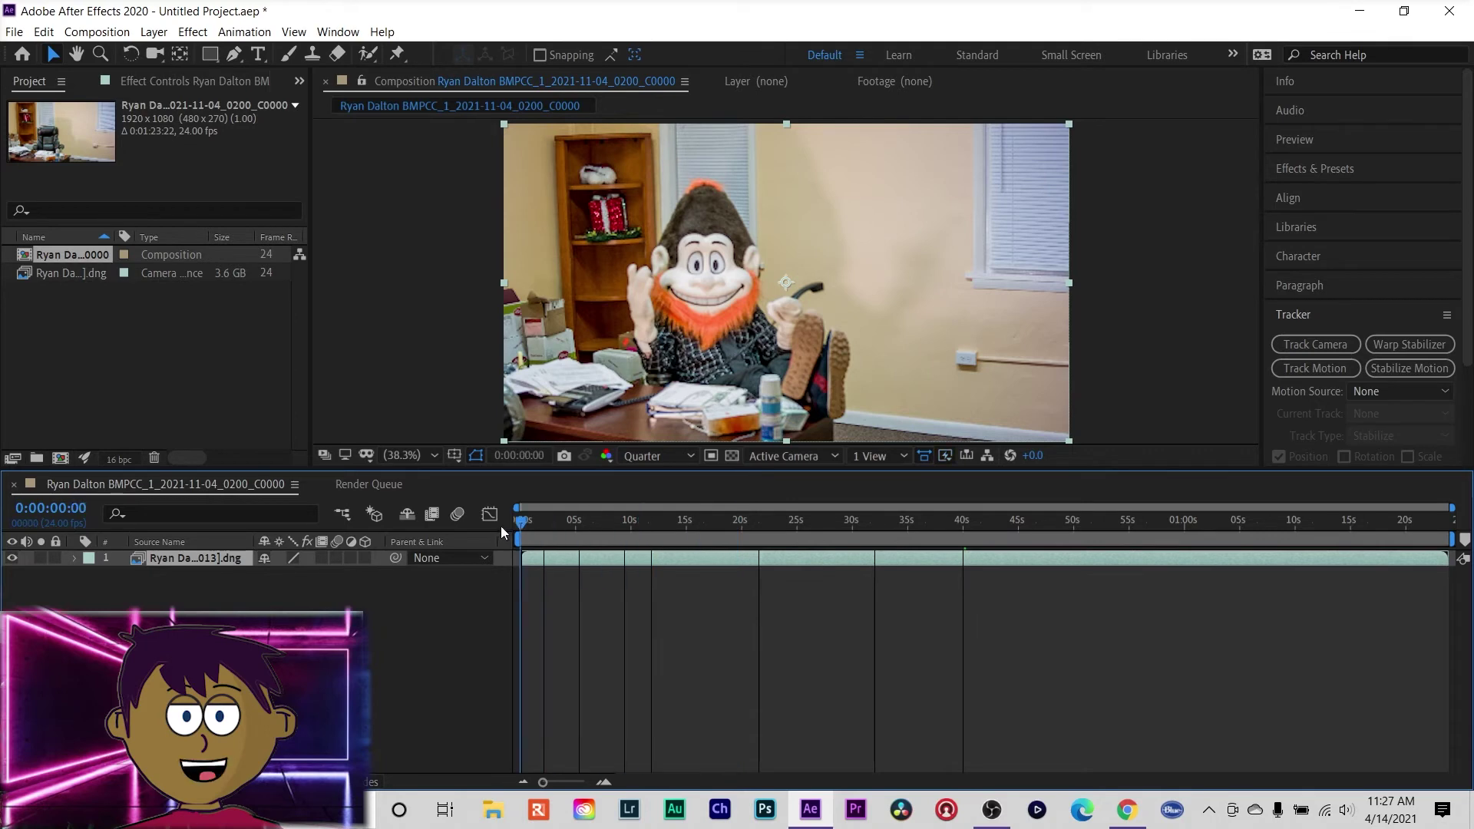
right_click(232, 557)
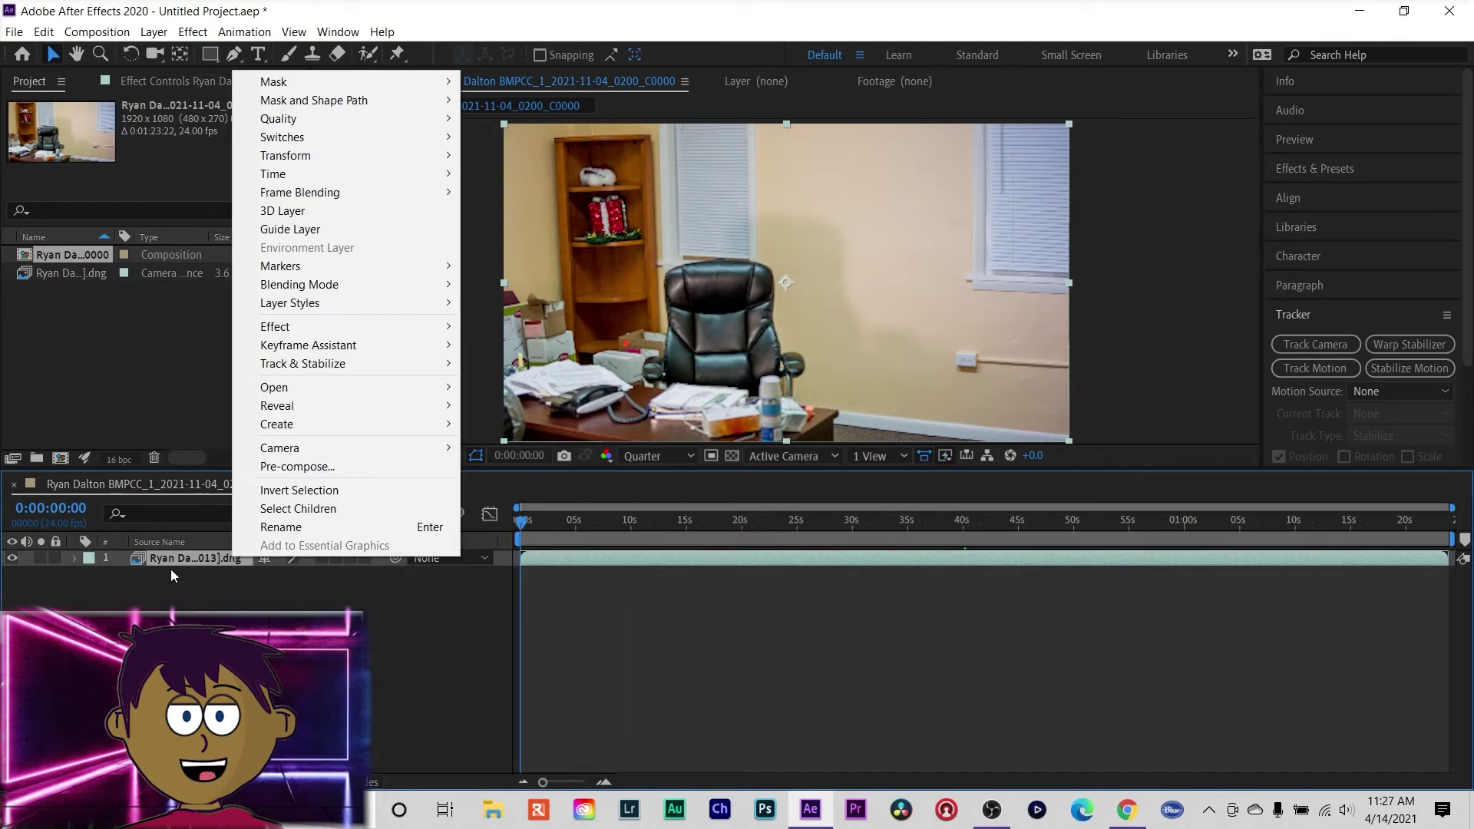
left_click(220, 583)
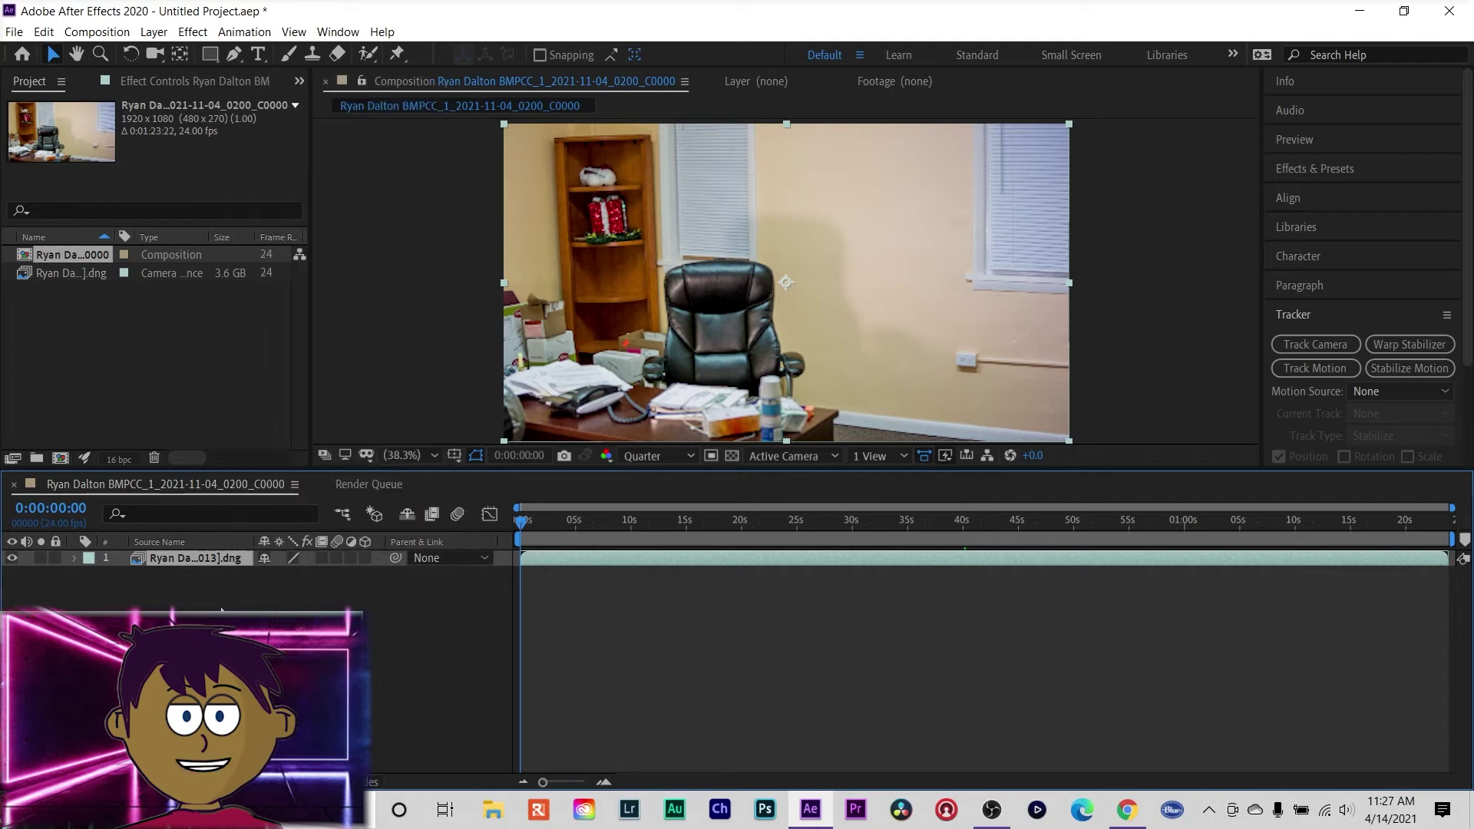
left_click(214, 558)
right_click(214, 557)
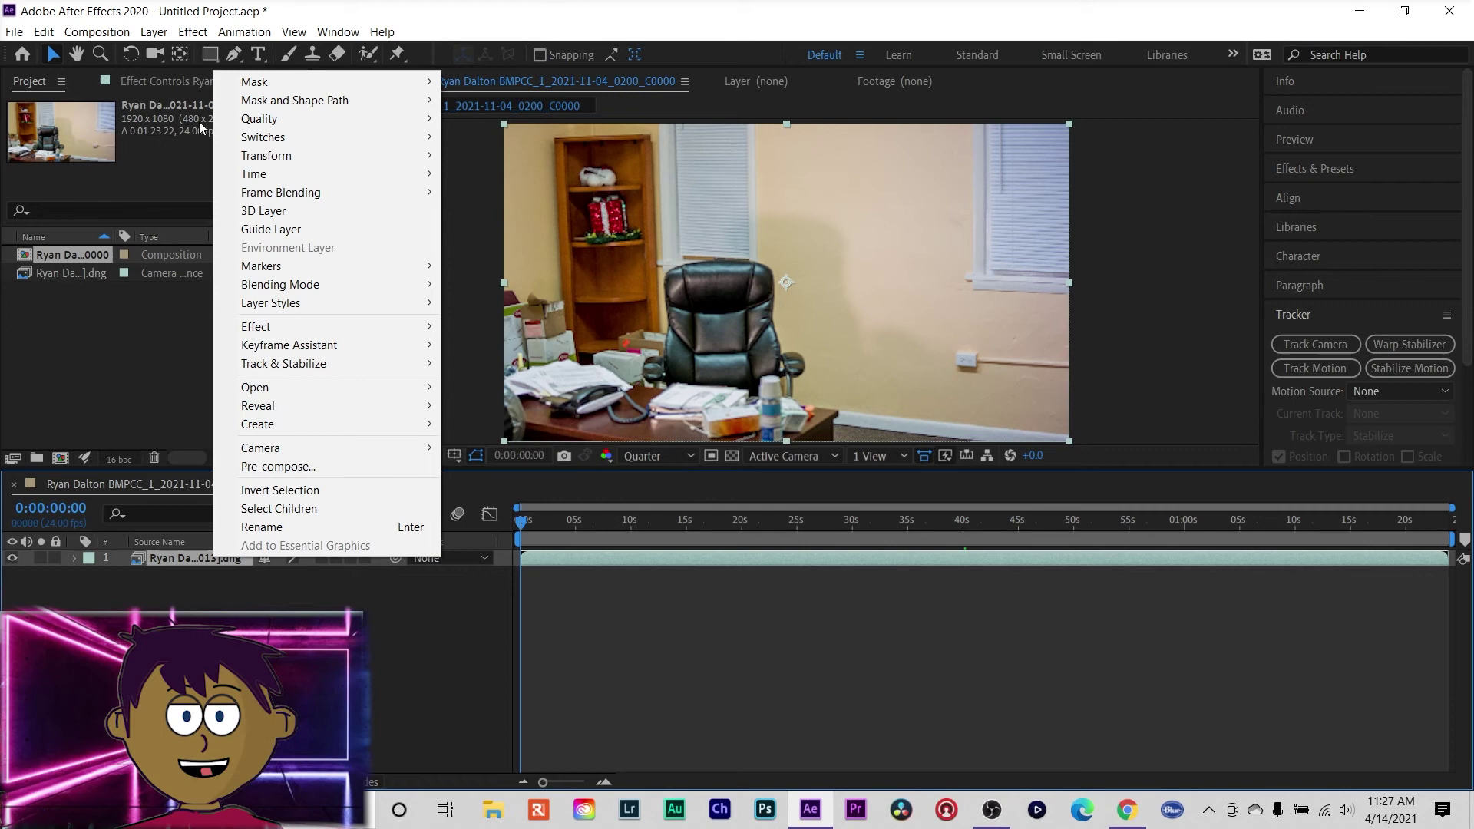
Add the composition to the Render Queue with render settings using a 24 fps frame rate.
left_click(128, 35)
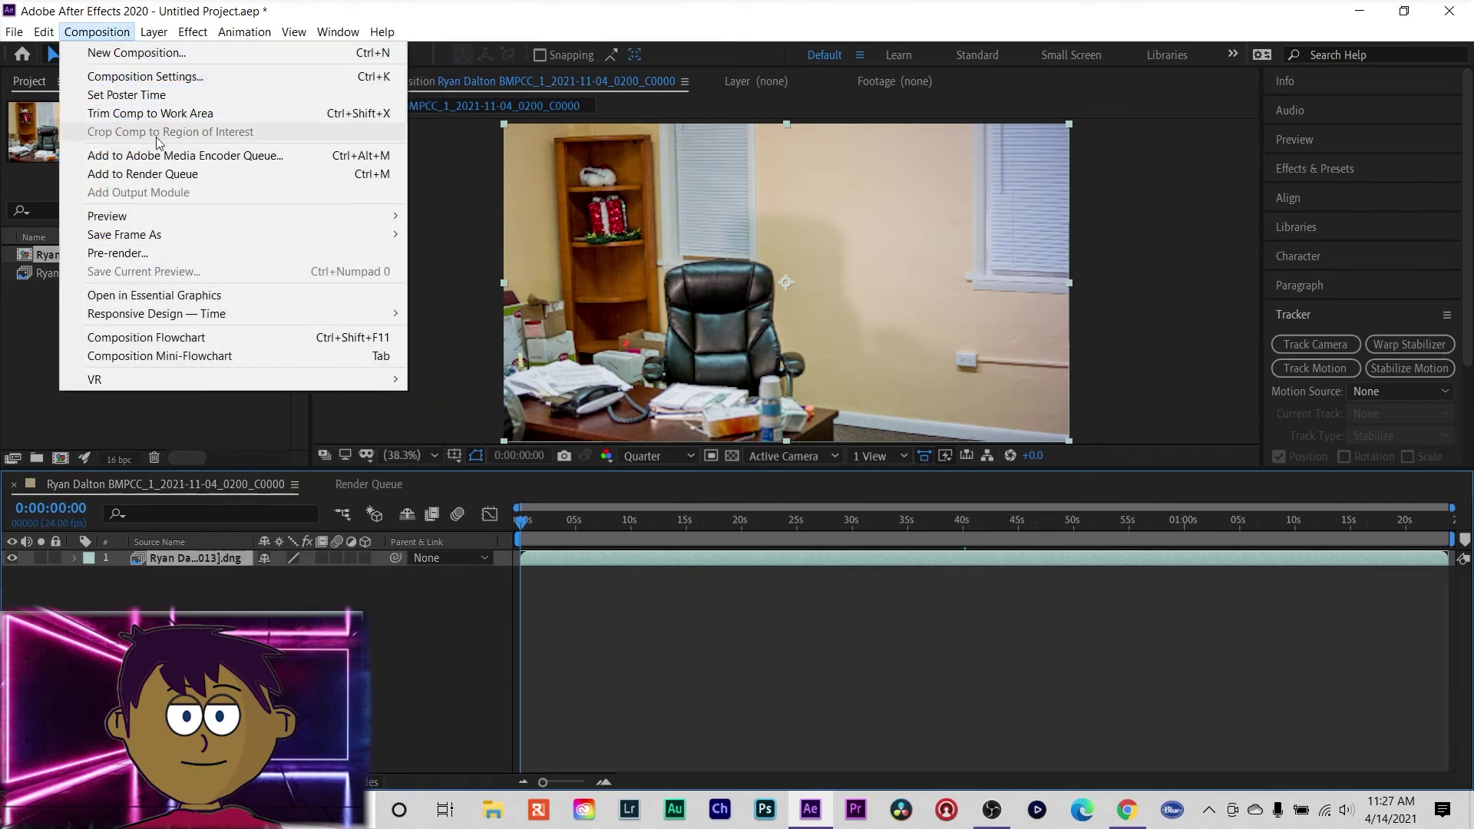
left_click(178, 172)
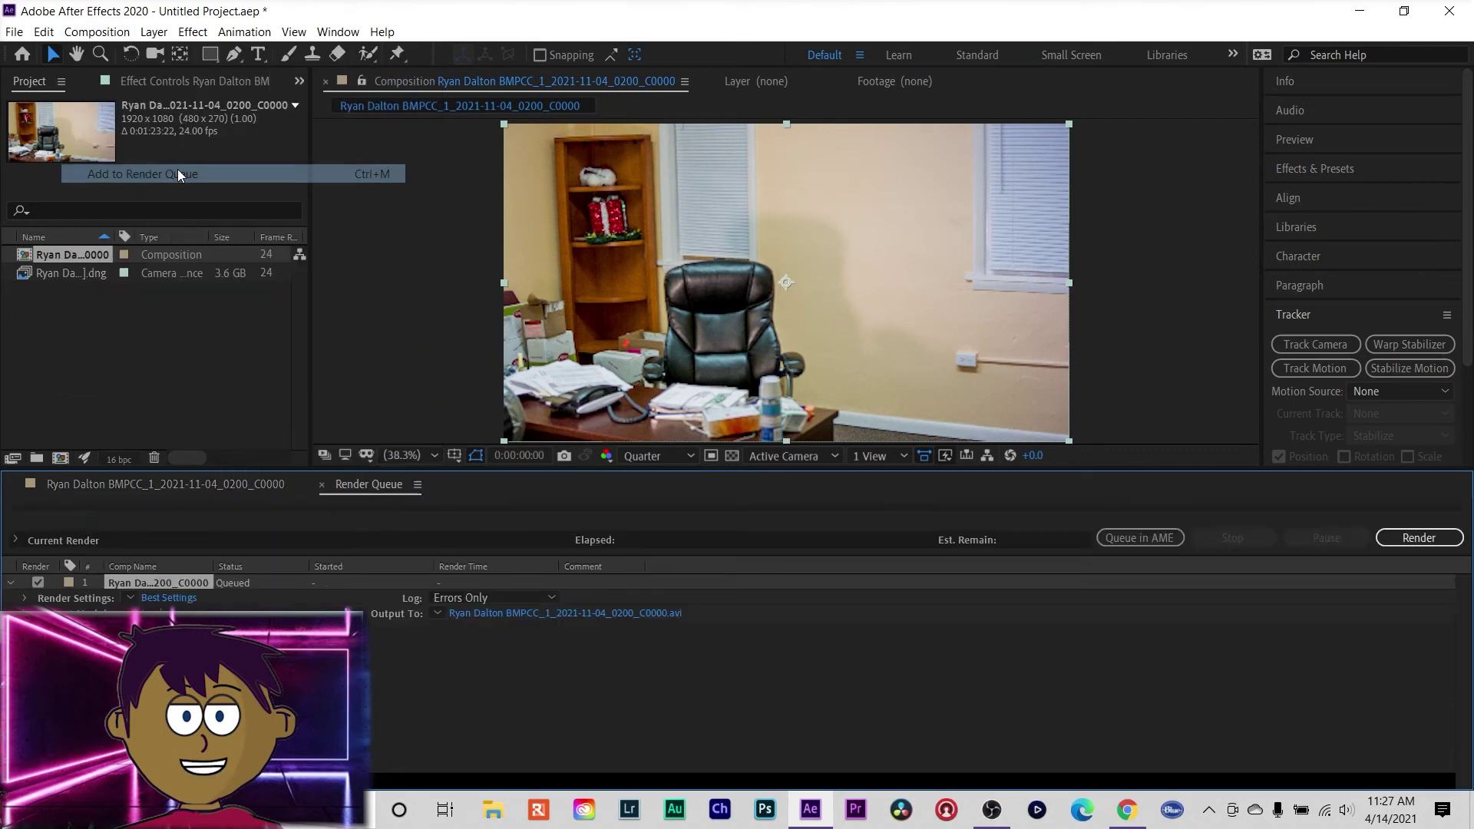
left_click(169, 598)
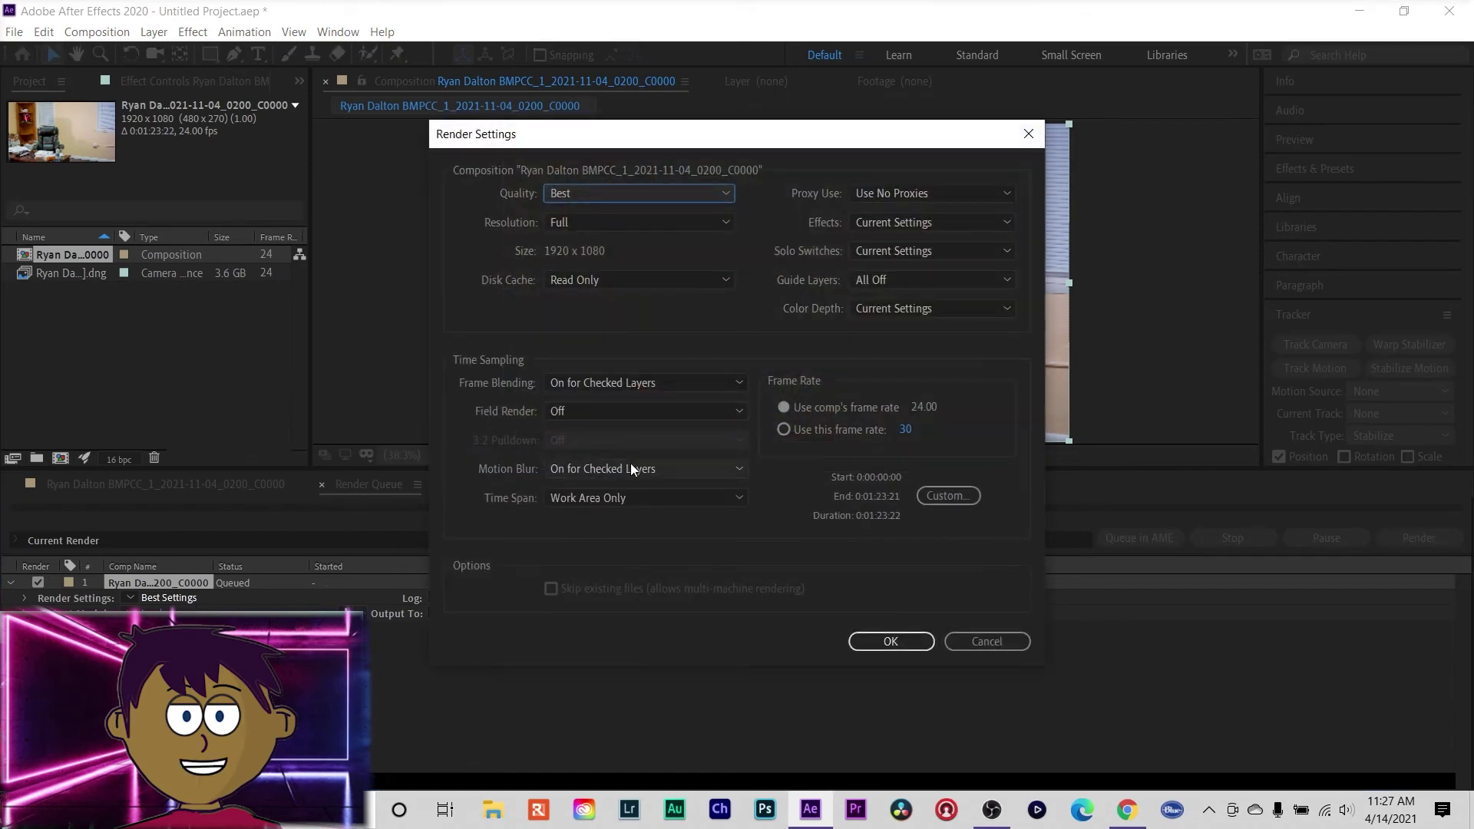
left_click(857, 429)
left_click(906, 430)
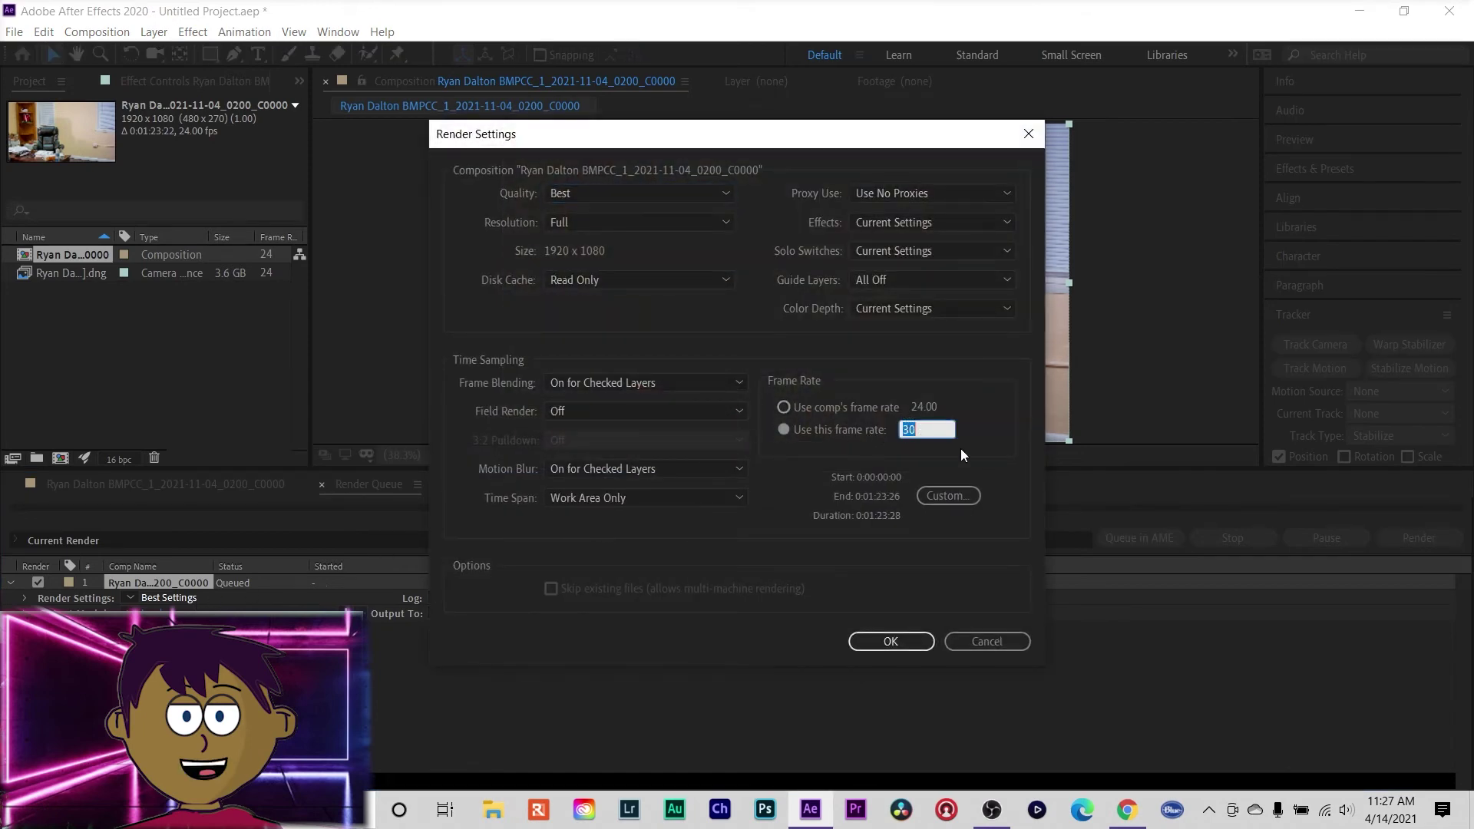
type("24")
left_click(911, 634)
Set the output module format to QuickTime with Apple ProRes 422 LT.
left_click(165, 614)
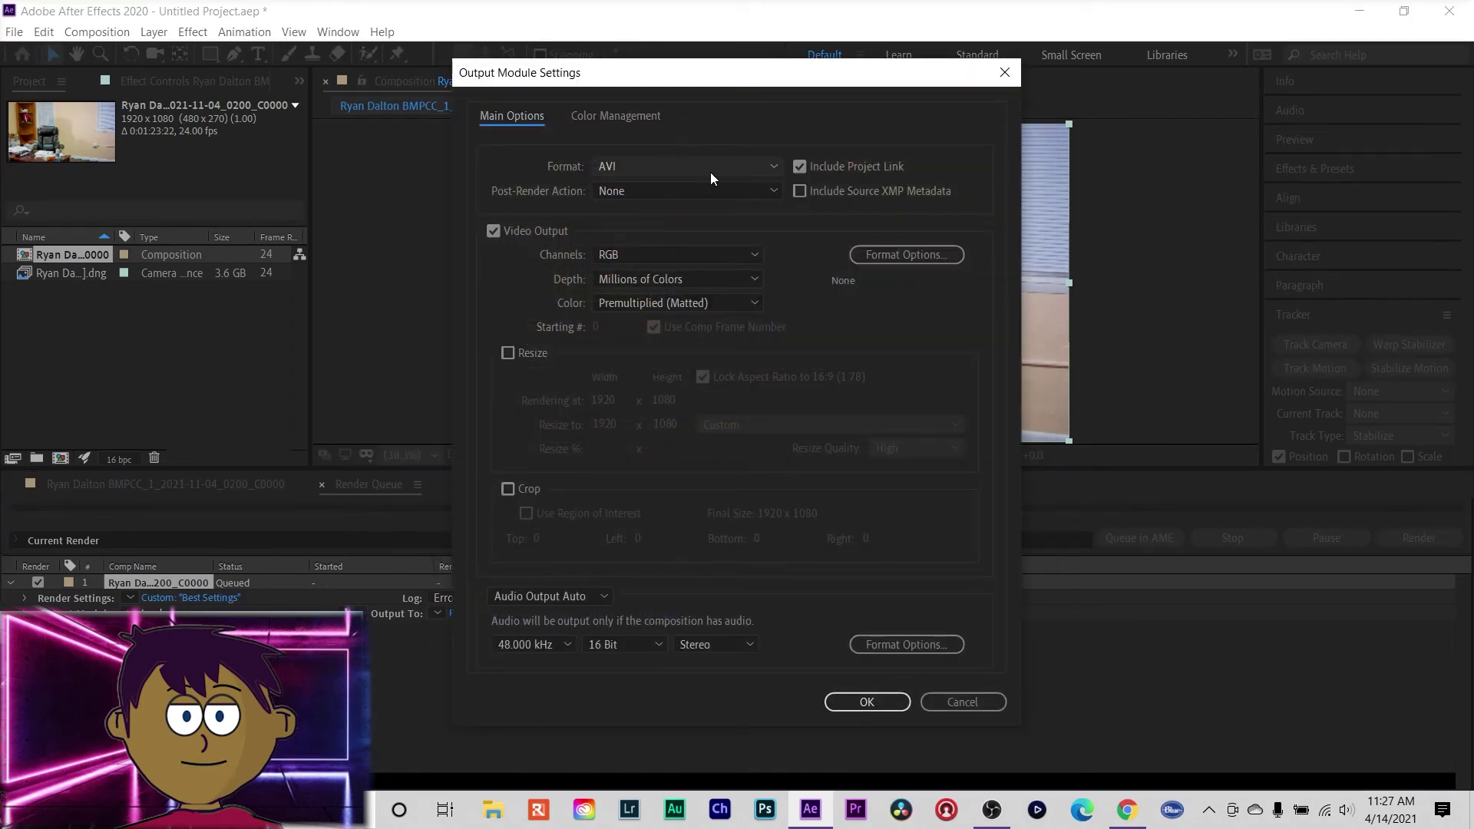
left_click(733, 168)
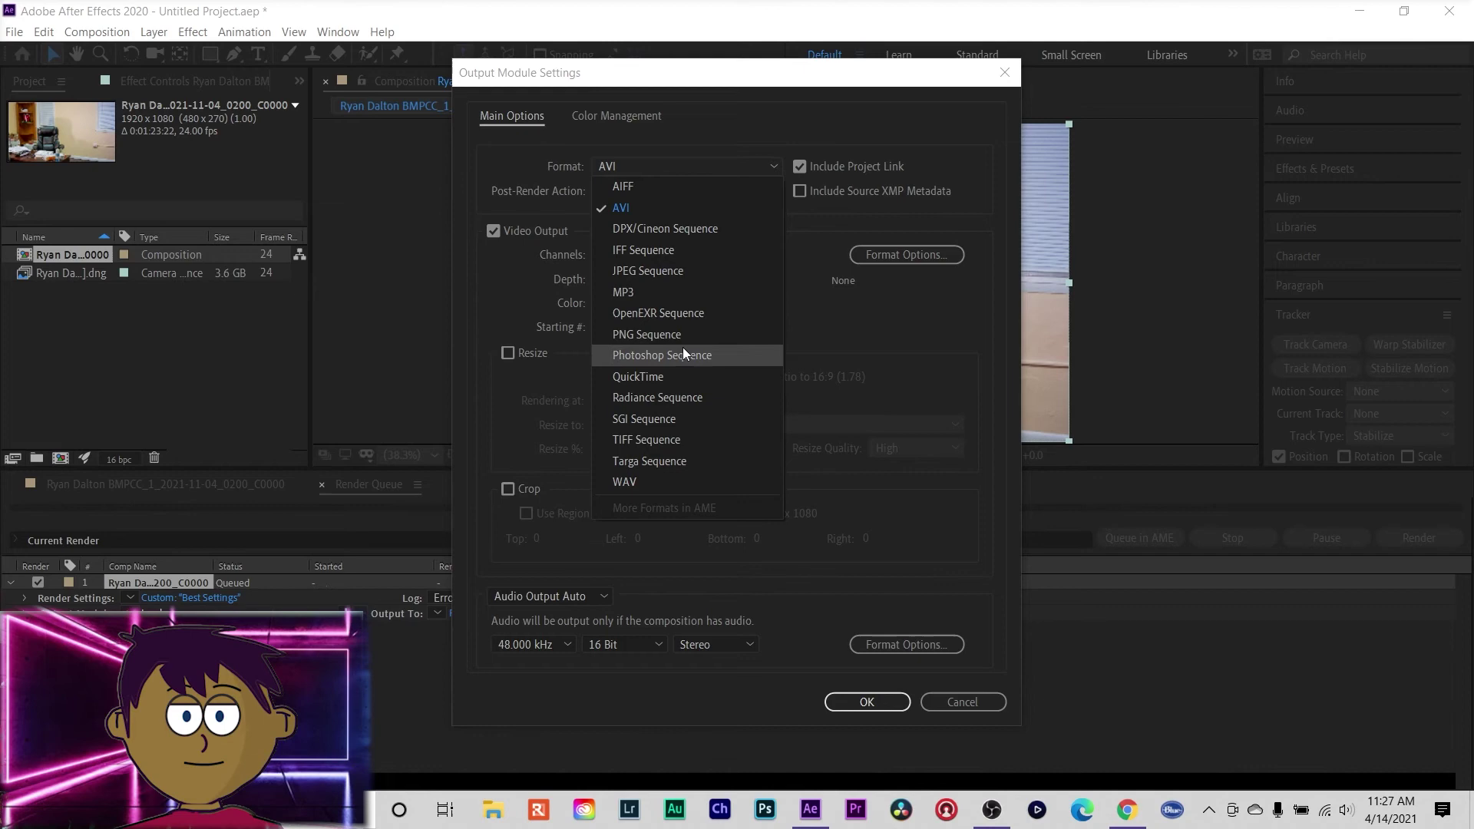
left_click(687, 377)
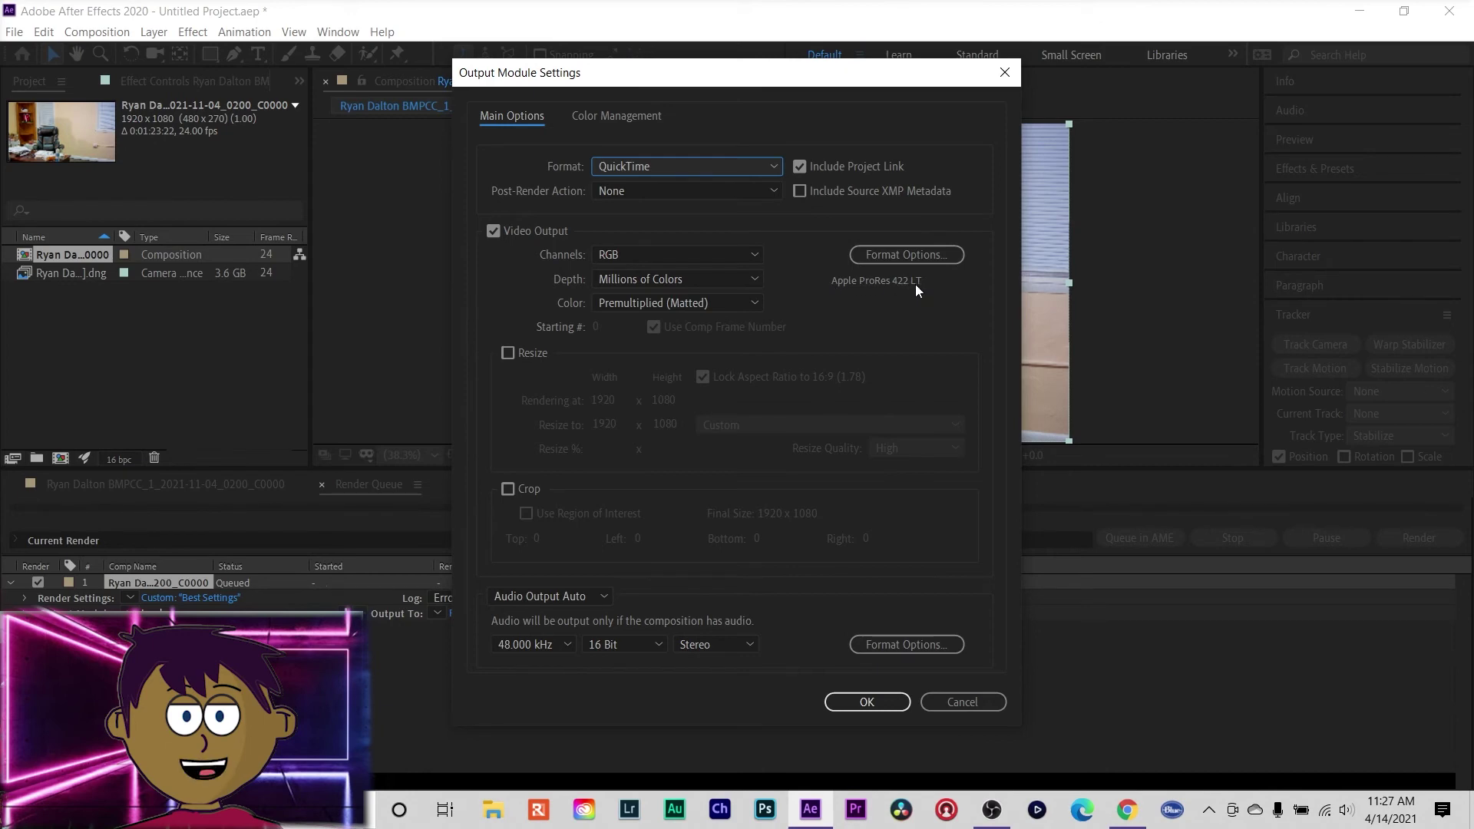
left_click(864, 702)
Set the render output to Yeti Scene.mov on the Extreme SSD (E:) drive.
left_click(537, 613)
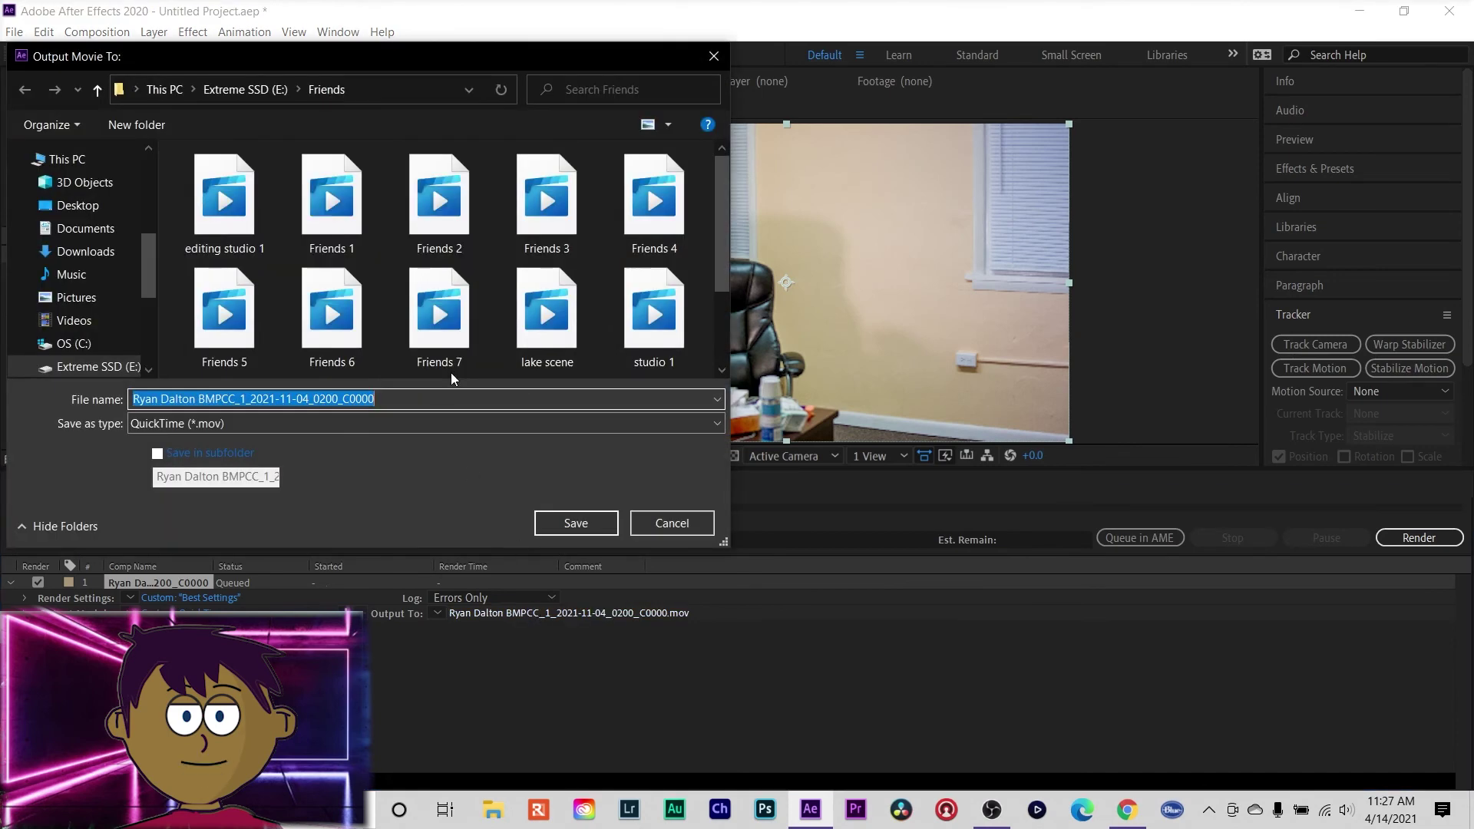
left_click(262, 89)
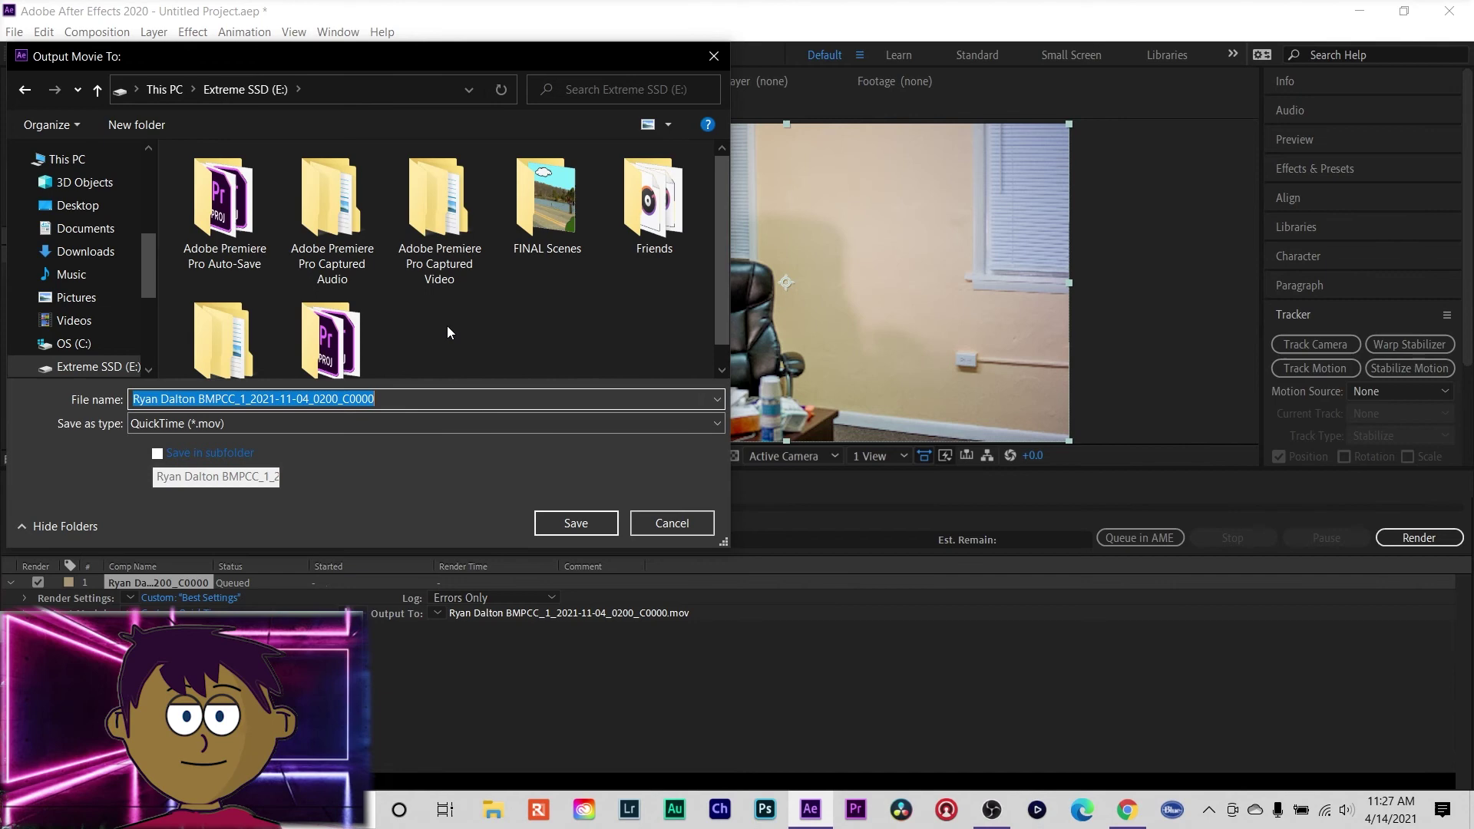
type("Yeti Scene")
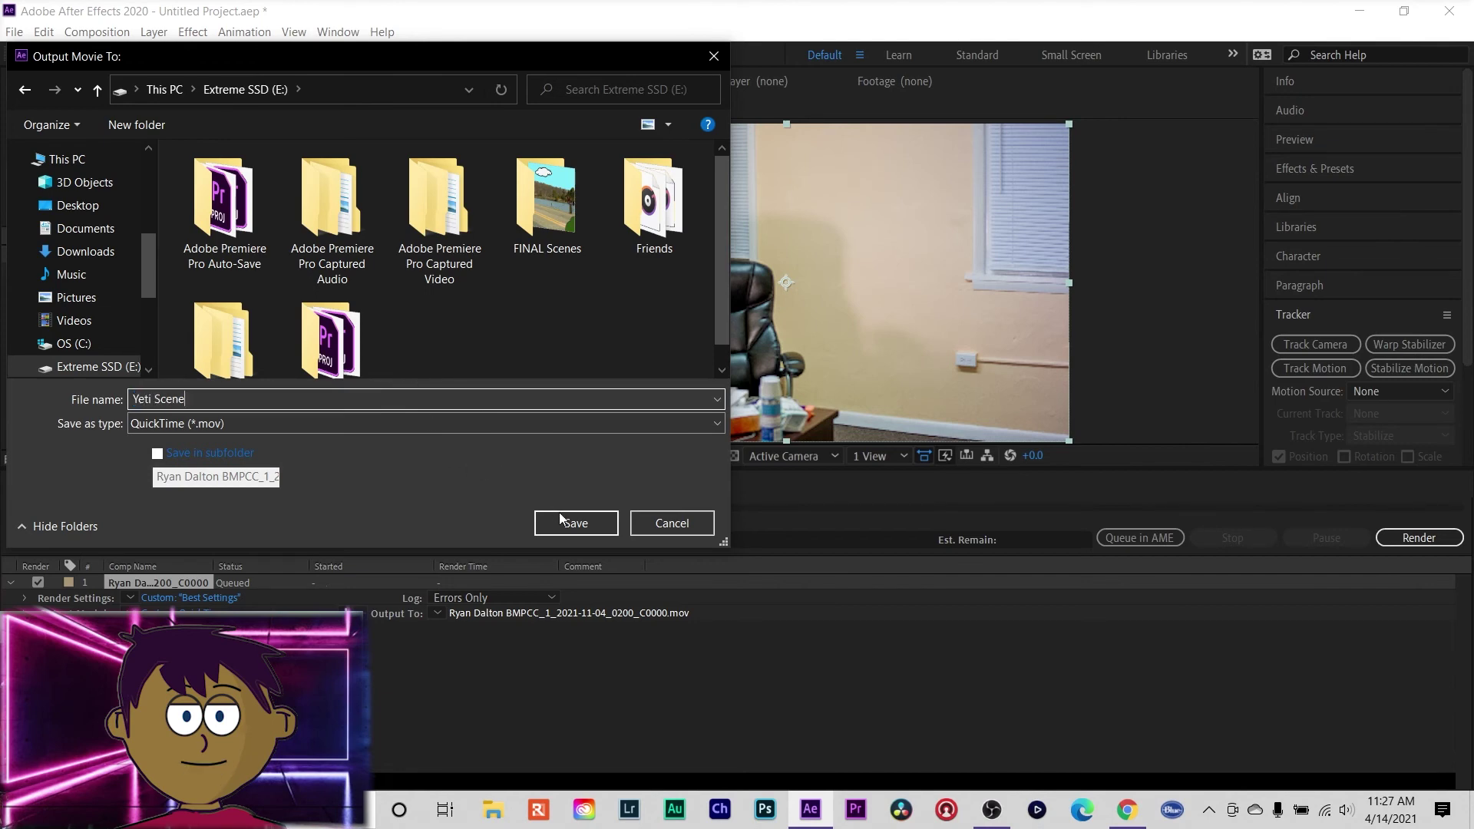
left_click(575, 523)
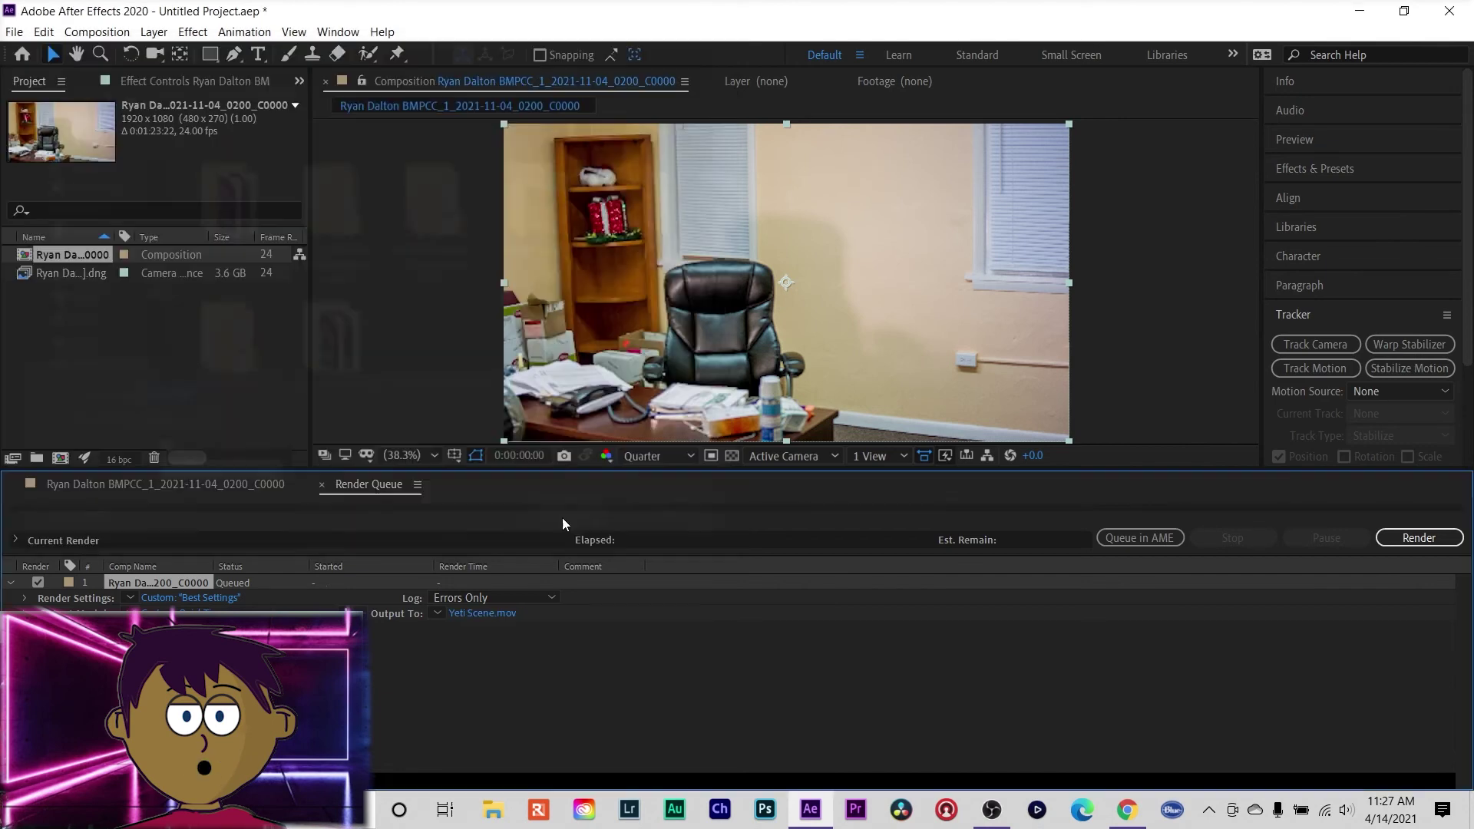
Render the queued composition to Yeti Scene.mov.
left_click(1387, 539)
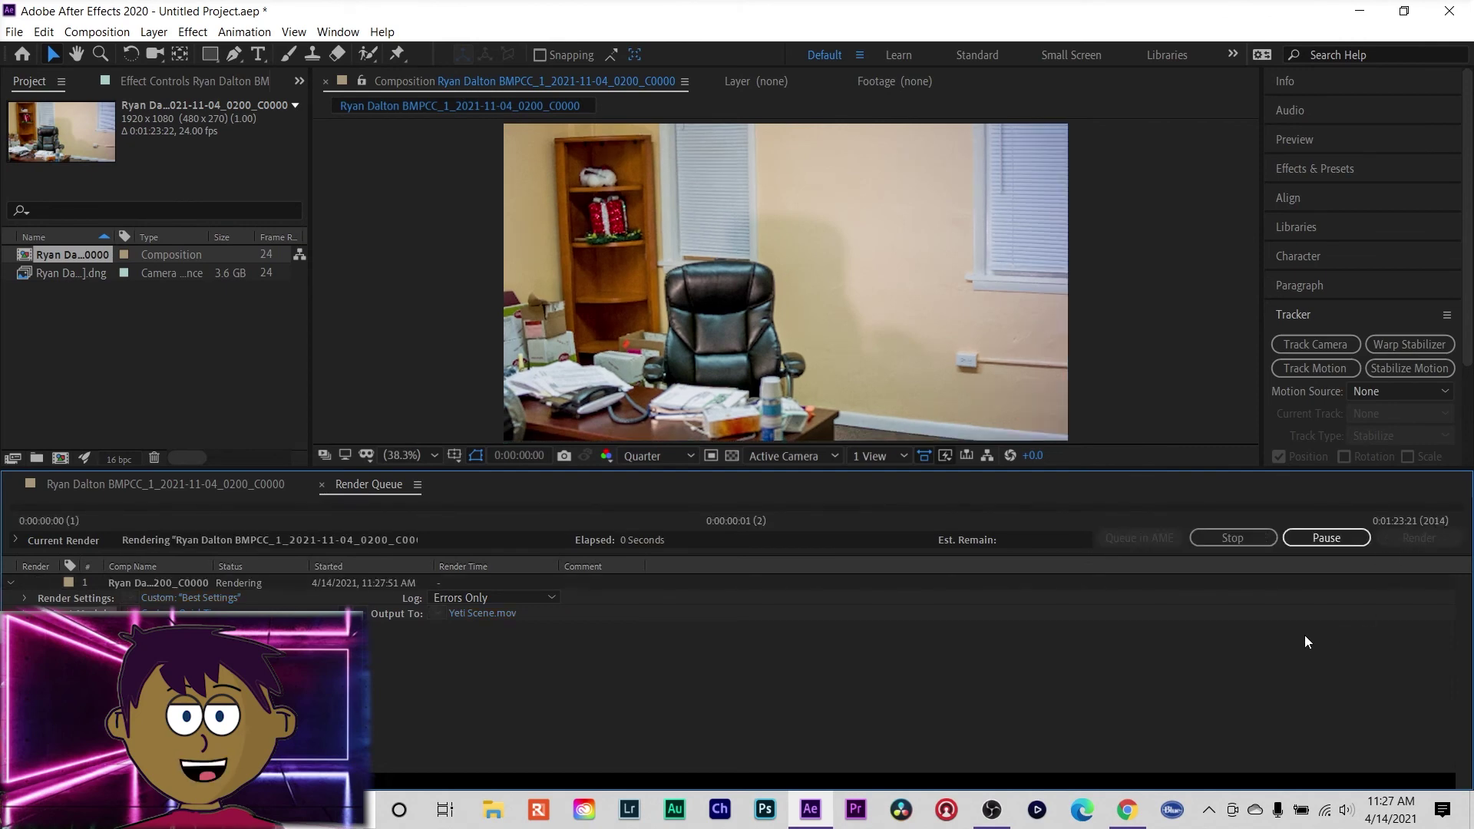